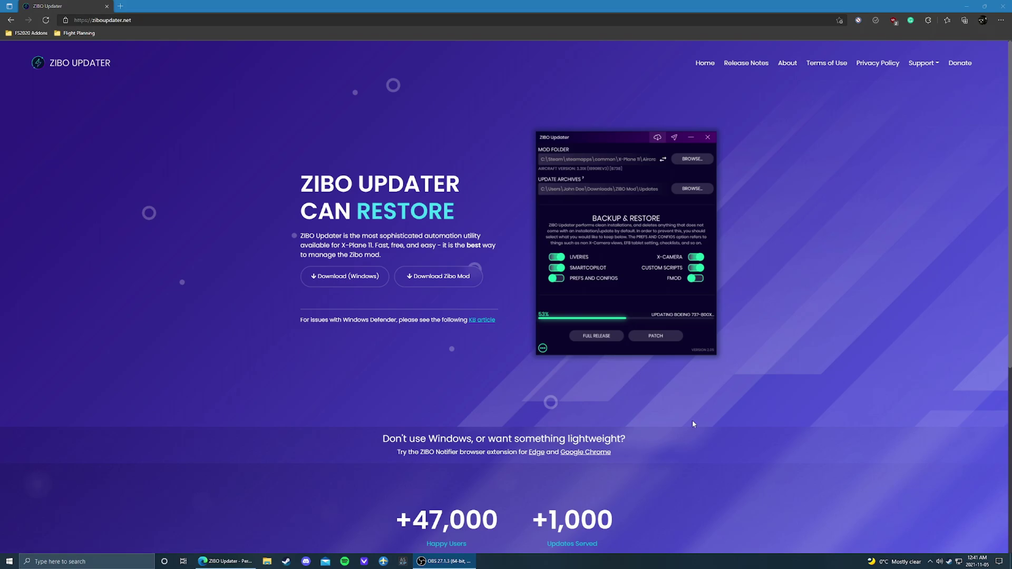
Step: Save the Windows ZIBO Updater.exe into the Downloads folder, then return to the site's home page
click(340, 276)
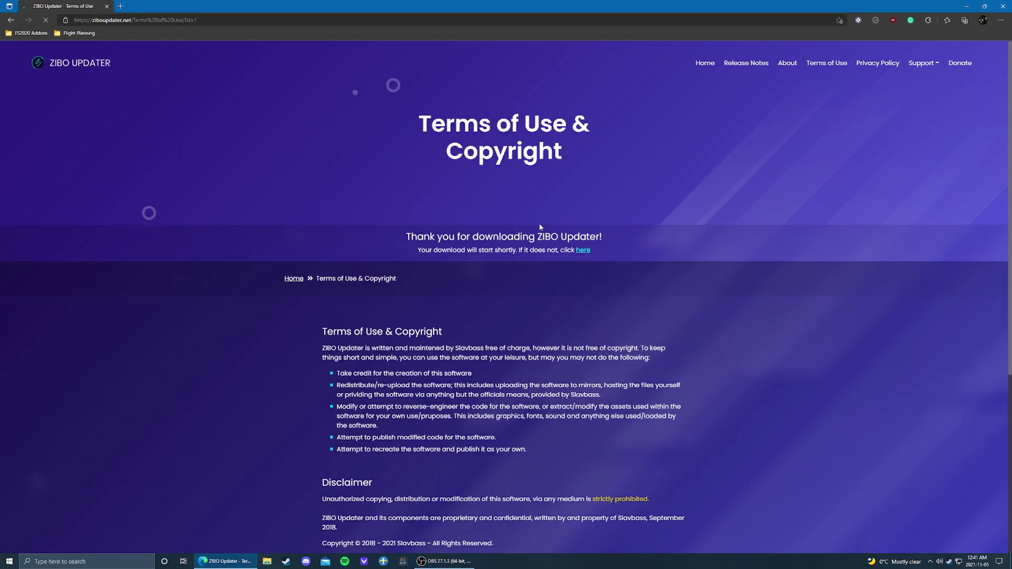
click(920, 62)
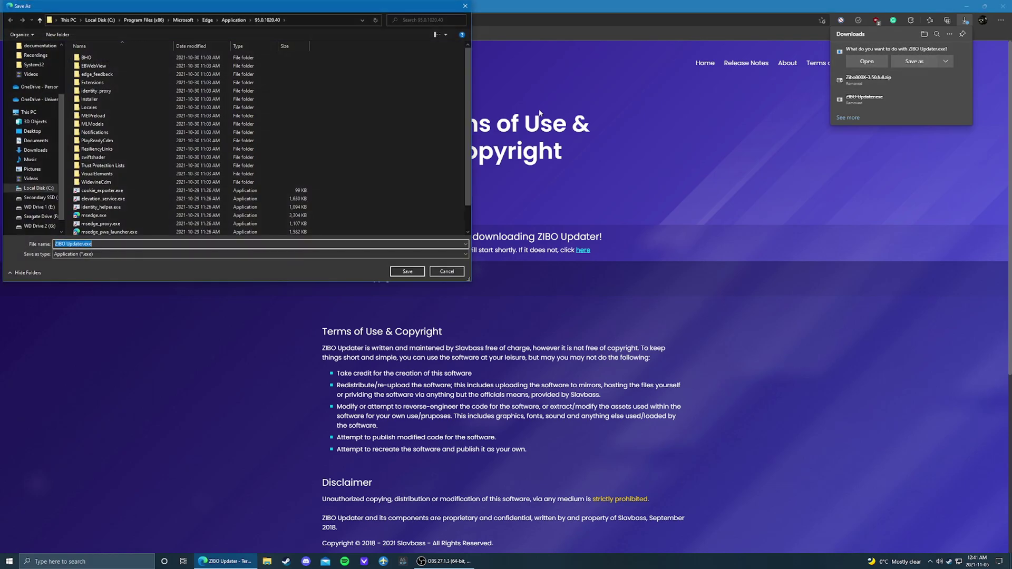
click(36, 151)
click(411, 274)
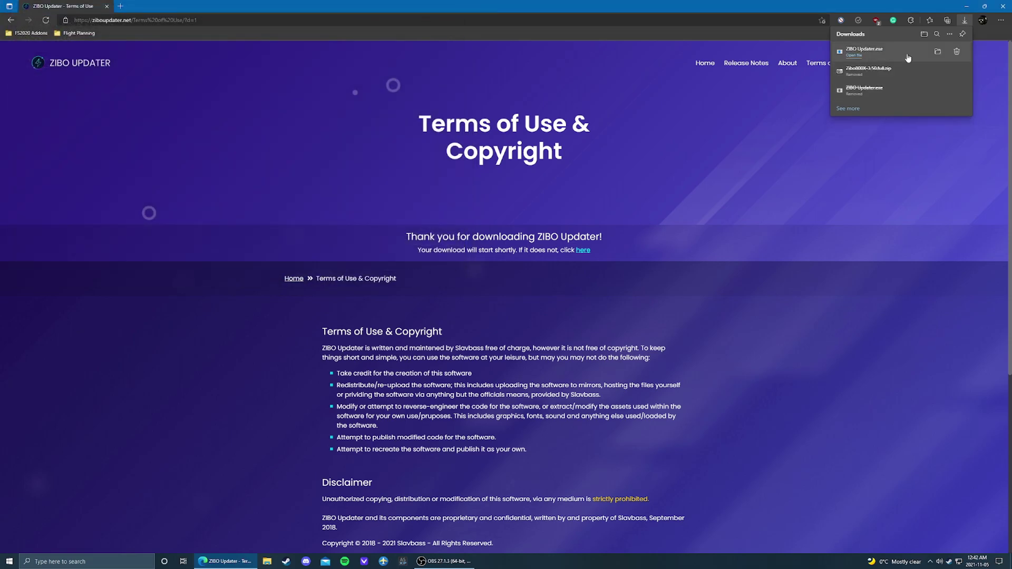
click(74, 69)
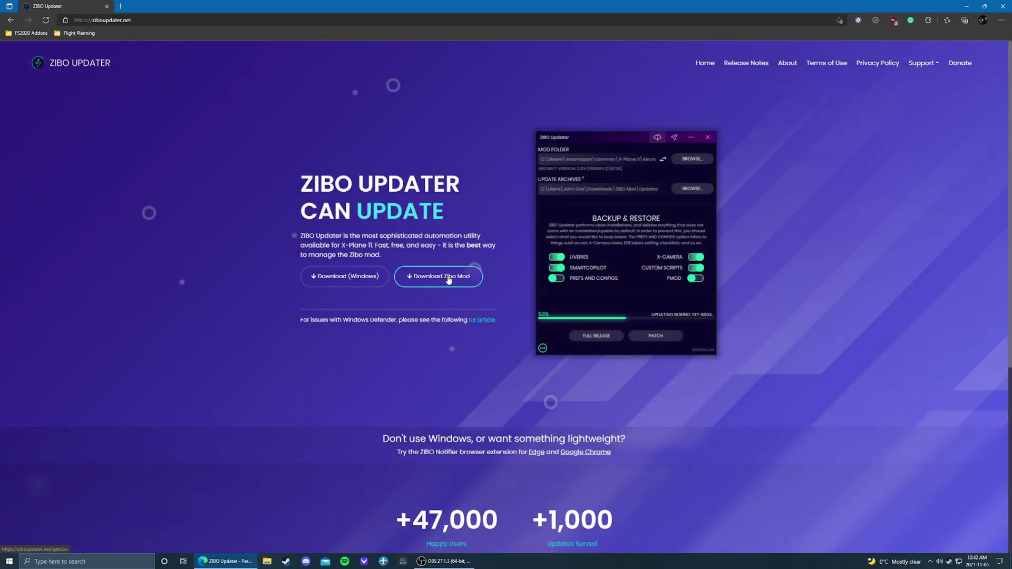
Step: Save the Full Release 3.50 archive, Zibo800X-3.50.full.zip, into Downloads
click(446, 279)
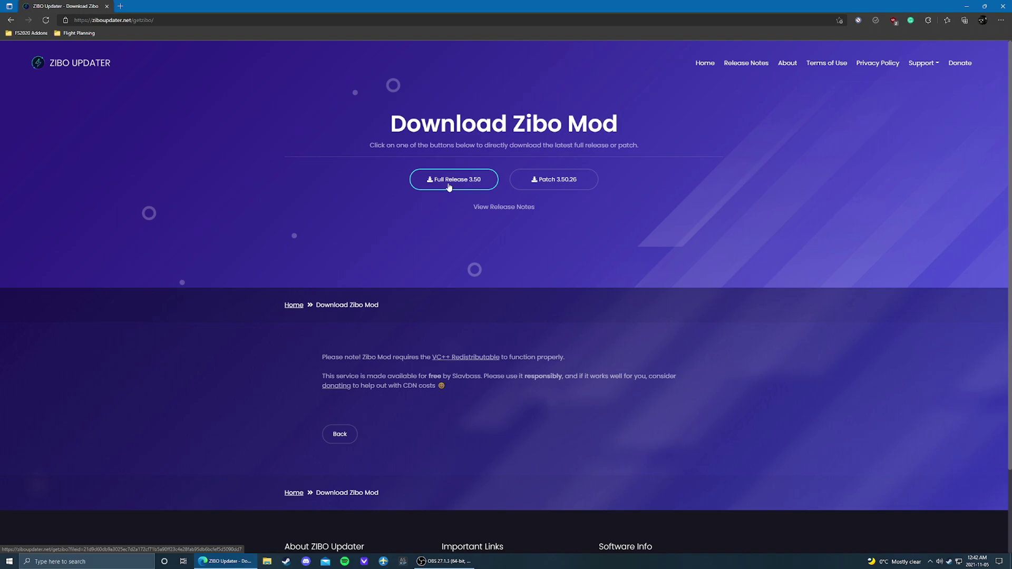
click(449, 187)
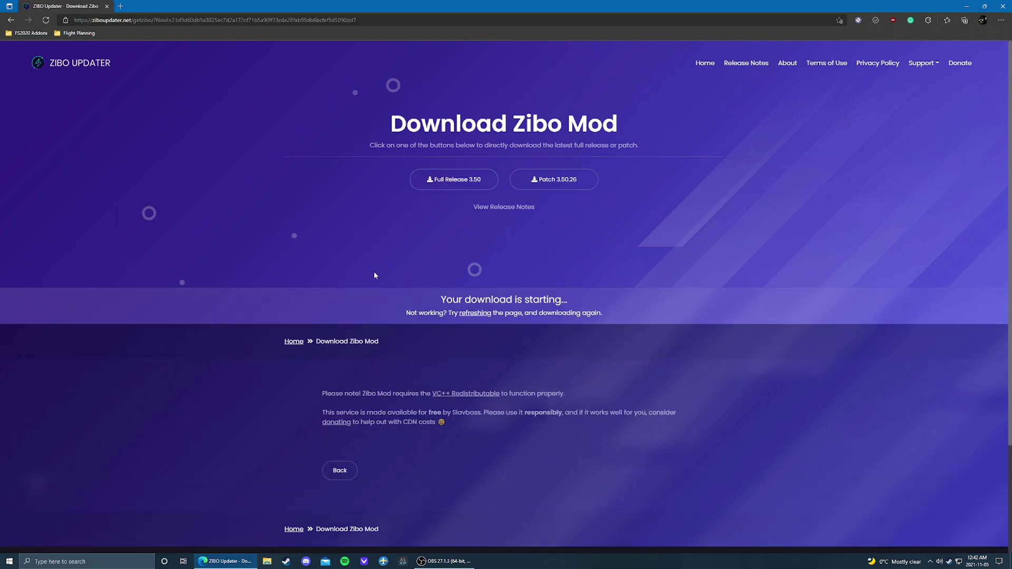
click(914, 61)
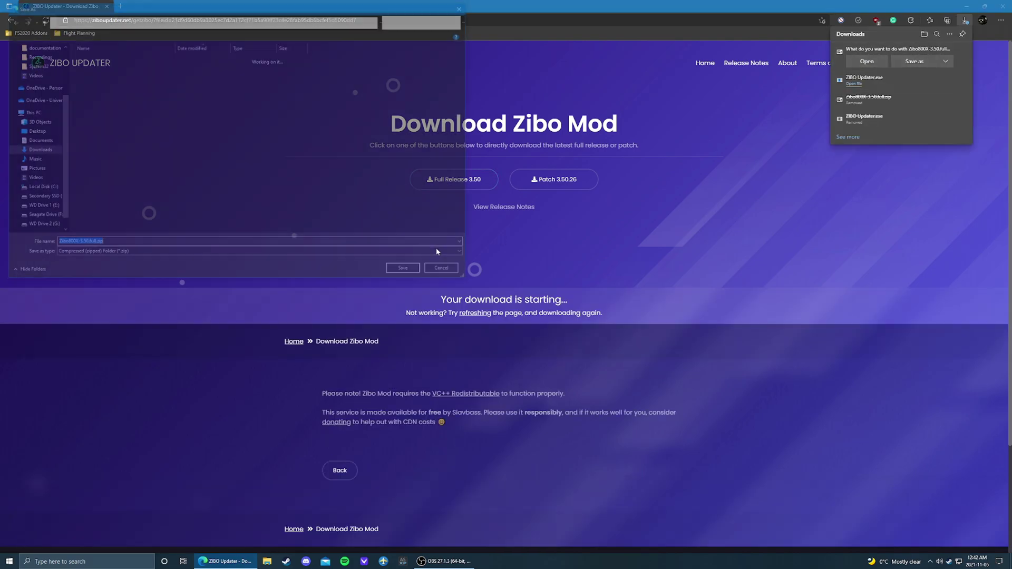
click(405, 269)
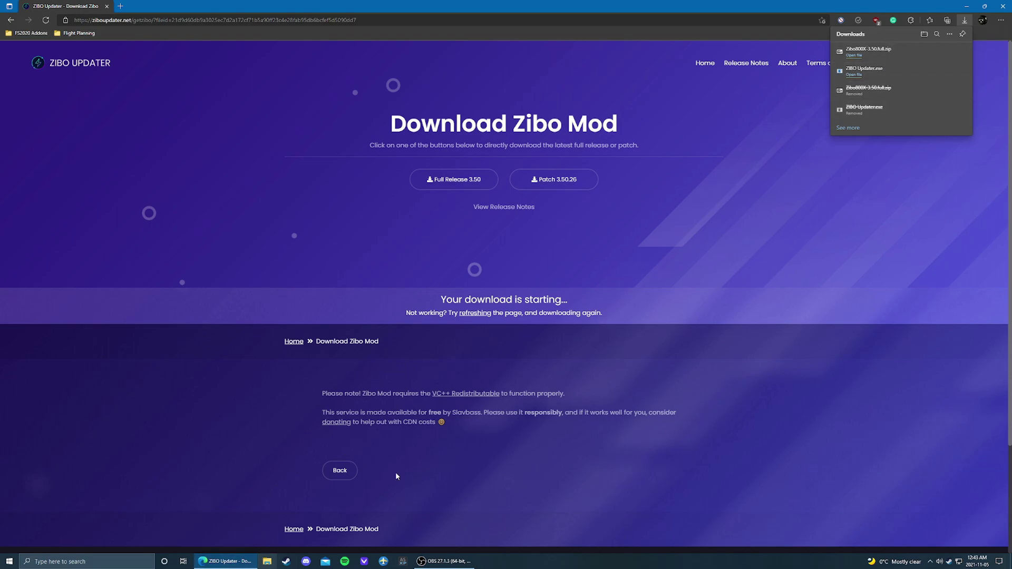
Step: Open Zibo800X-3.50.full.zip from the Downloads folder in 7-Zip, revealing its B737-800X folder
click(267, 560)
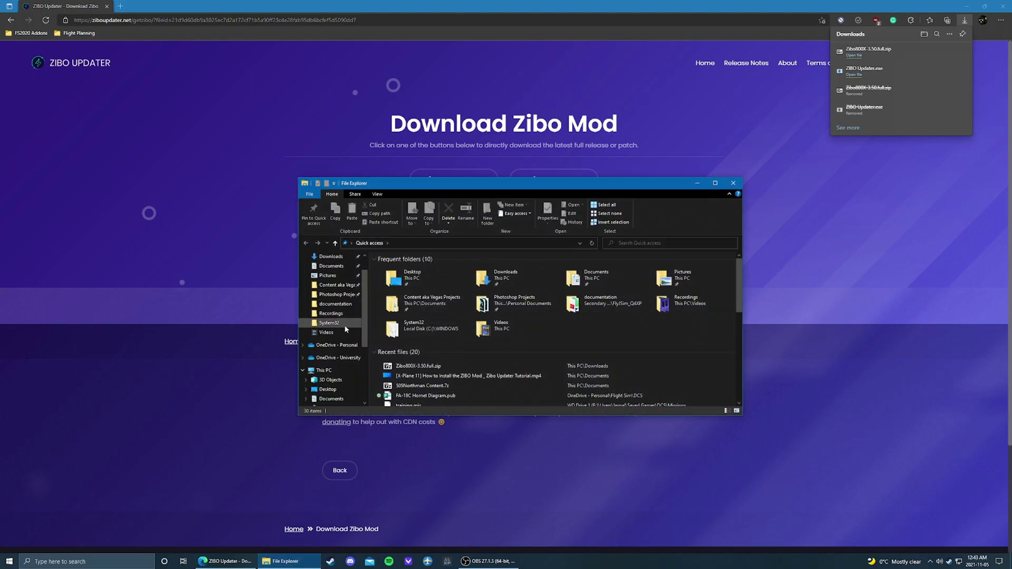
click(340, 394)
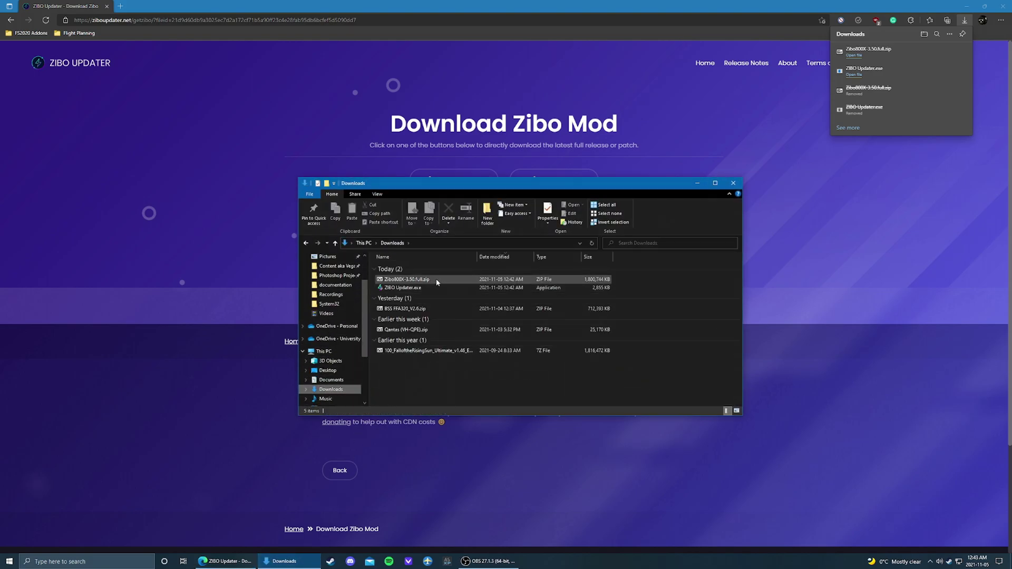
click(437, 279)
shift+click(441, 287)
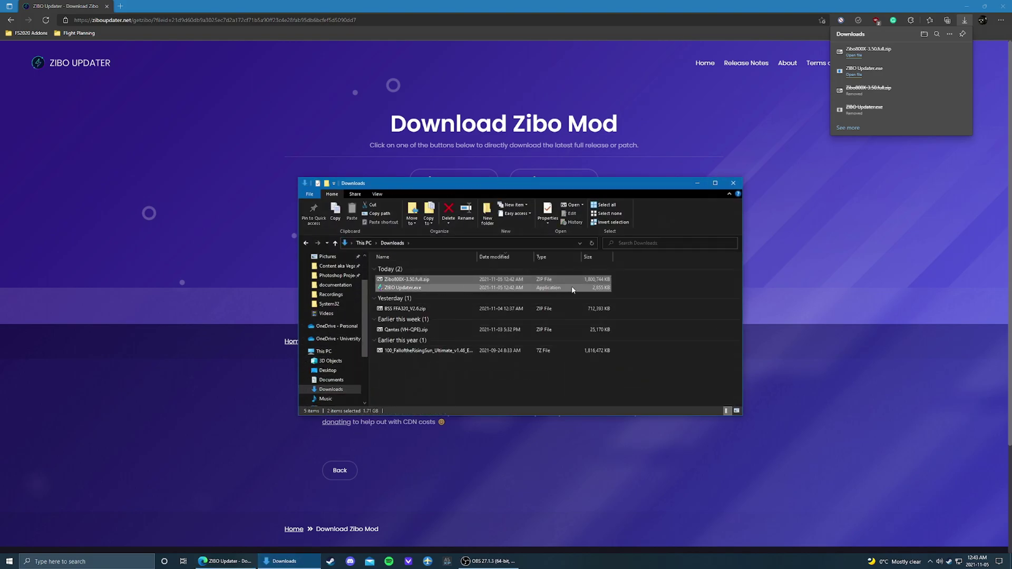
click(643, 287)
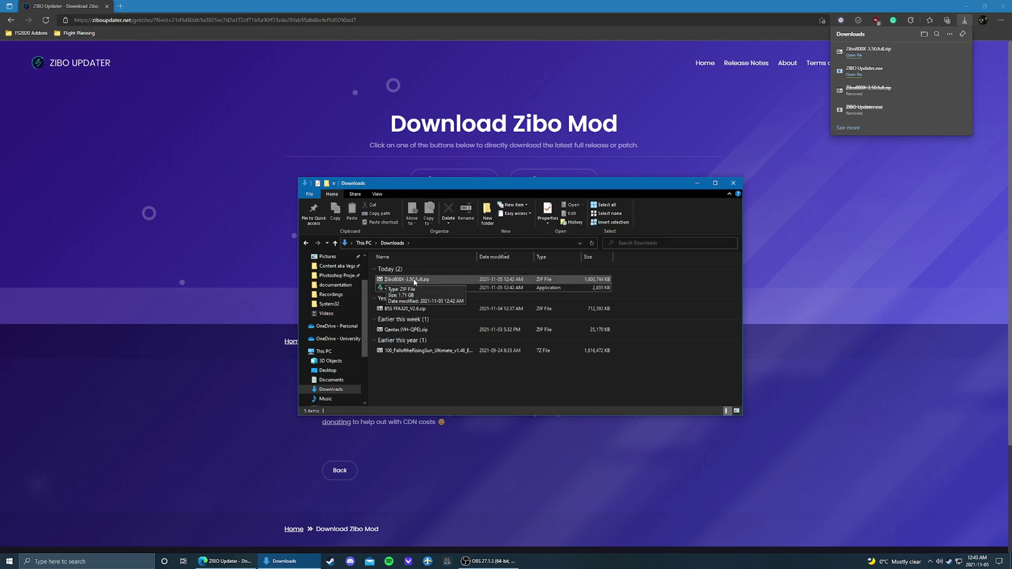
right_click(435, 280)
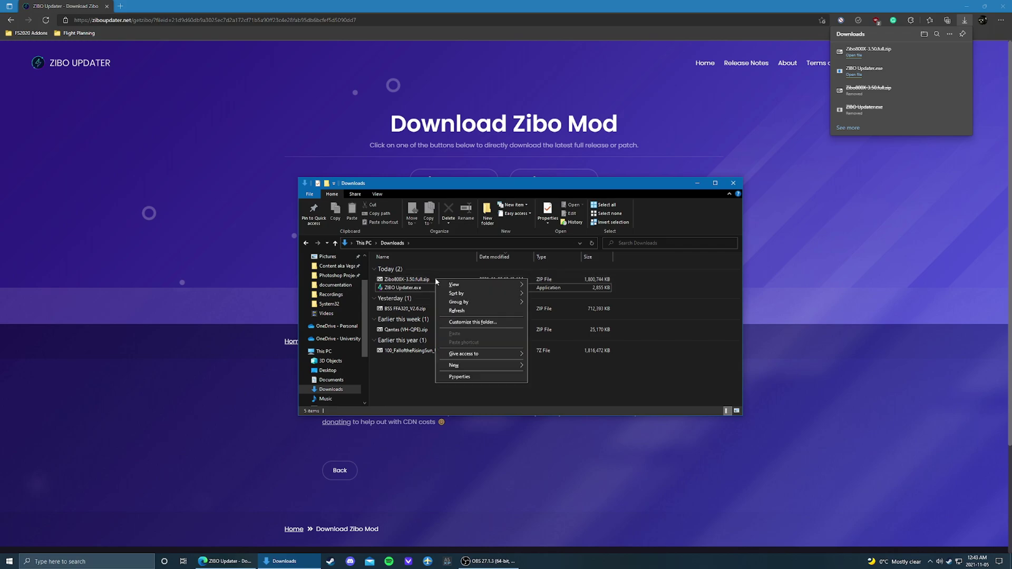
click(417, 279)
right_click(417, 280)
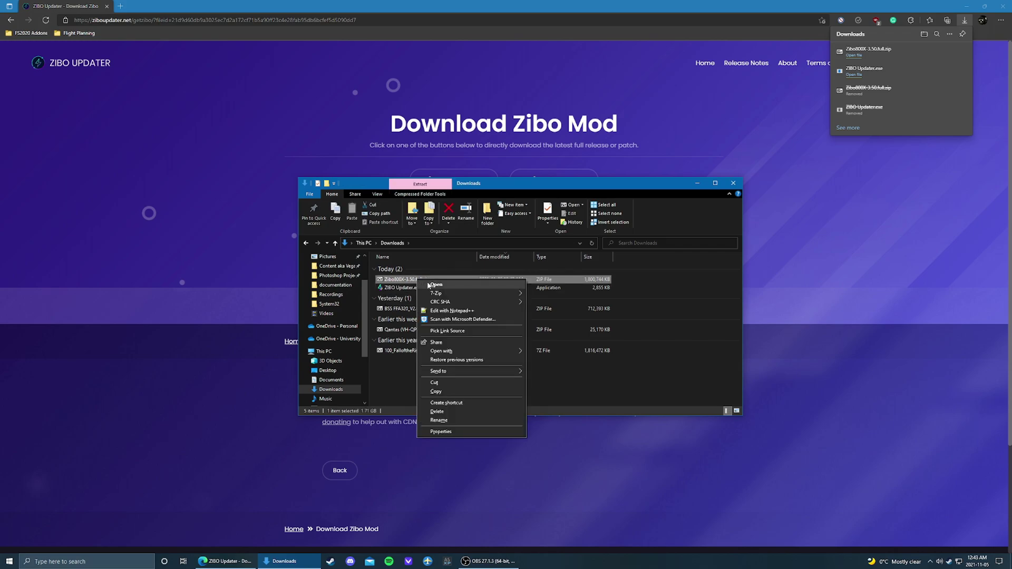
click(435, 285)
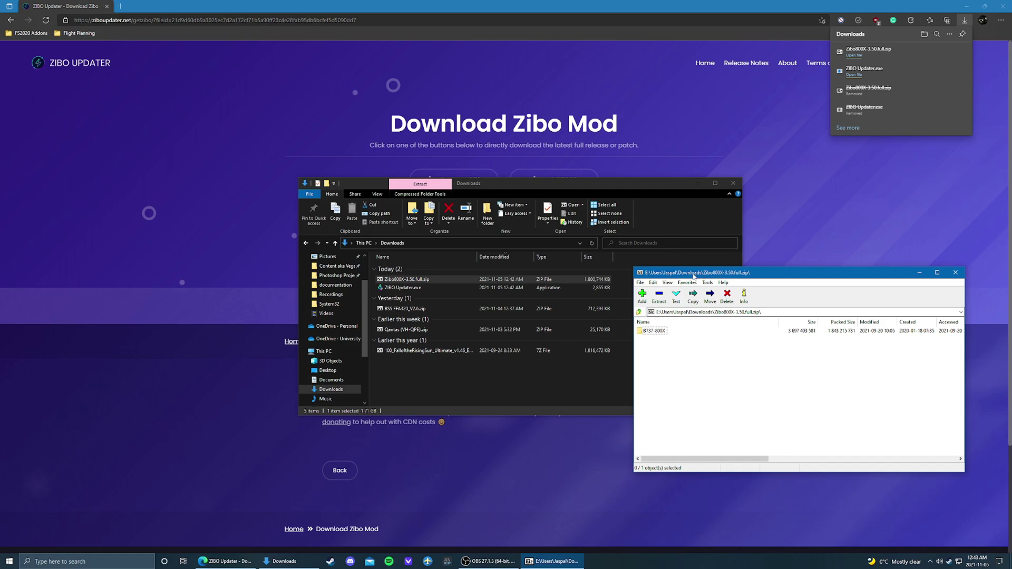
Step: Go to D:\SteamLibrary\steamapps\common\X-Plane 11\Aircraft in File Explorer
scroll(335, 345, down, 2)
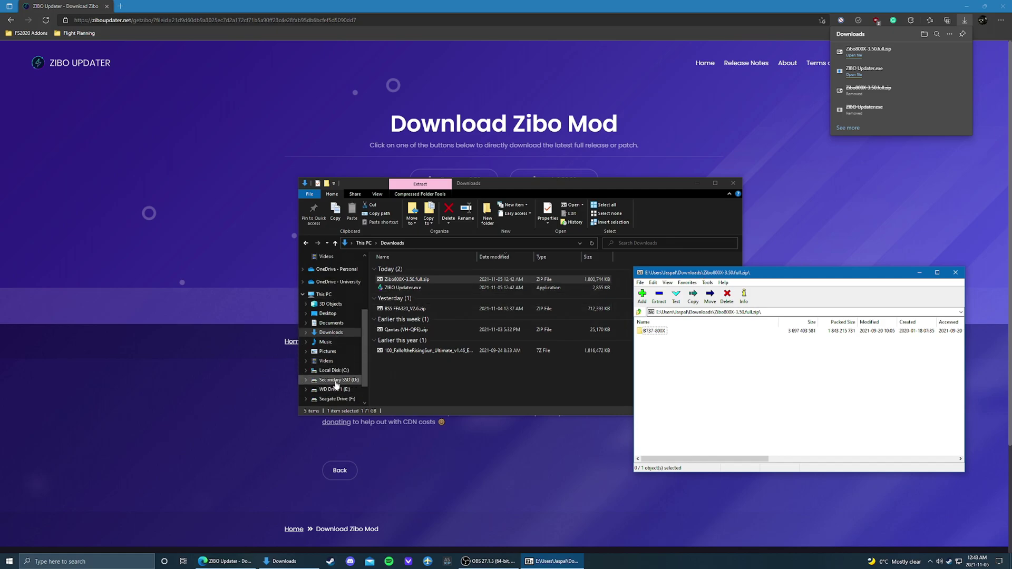
click(336, 380)
double_click(420, 268)
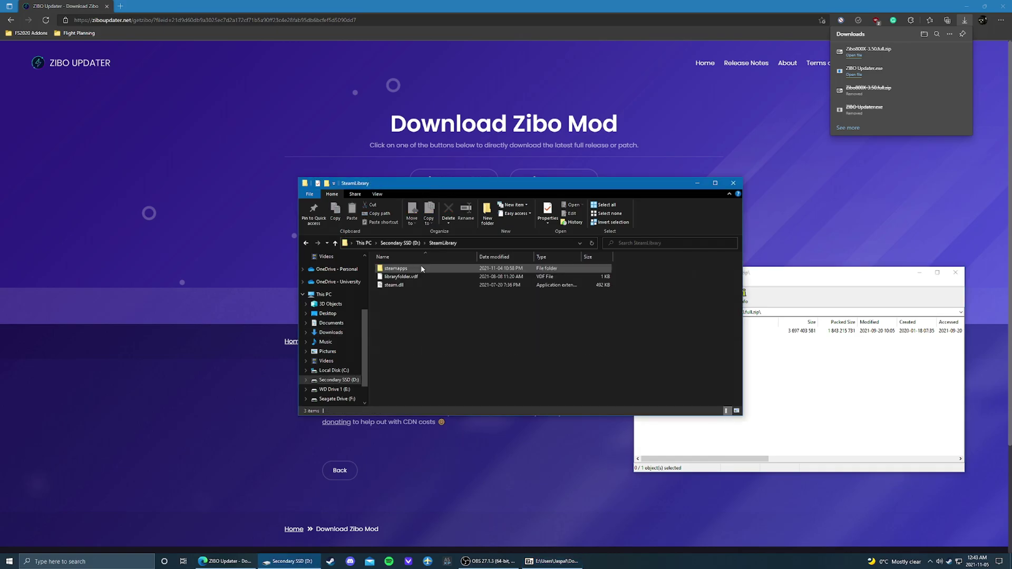
click(422, 269)
double_click(422, 268)
double_click(425, 269)
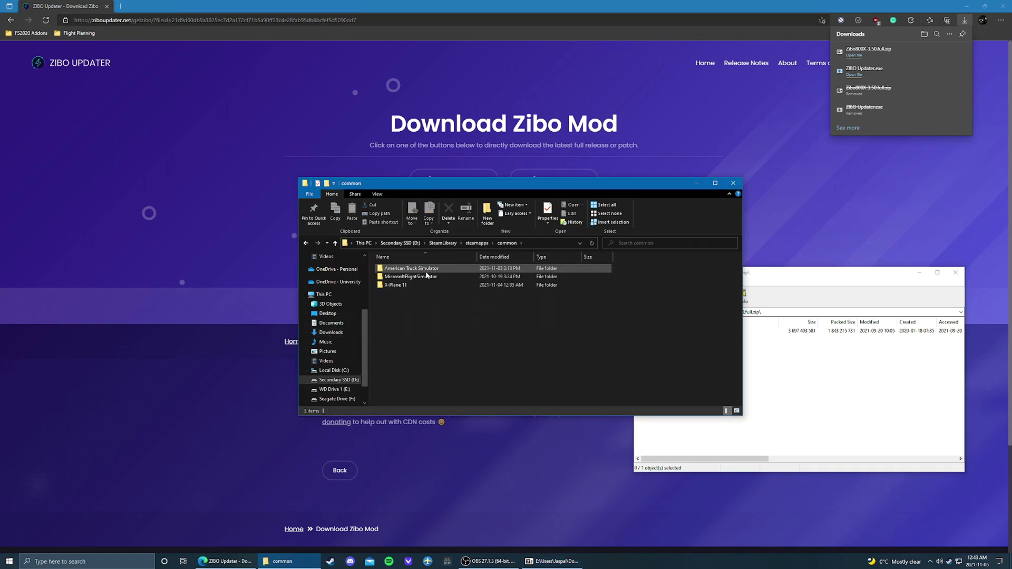
double_click(425, 285)
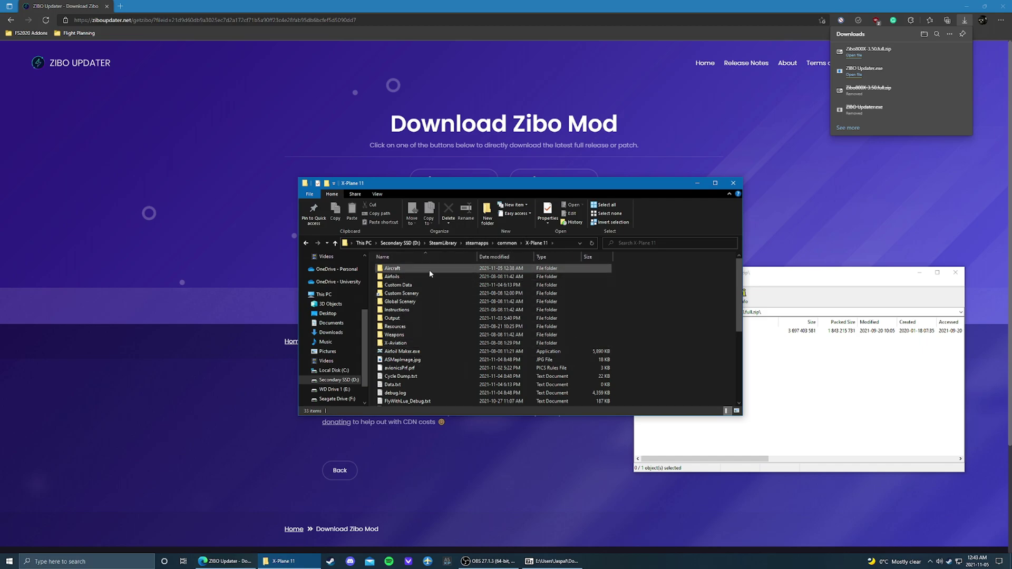
mouse_move(429, 270)
double_click(403, 270)
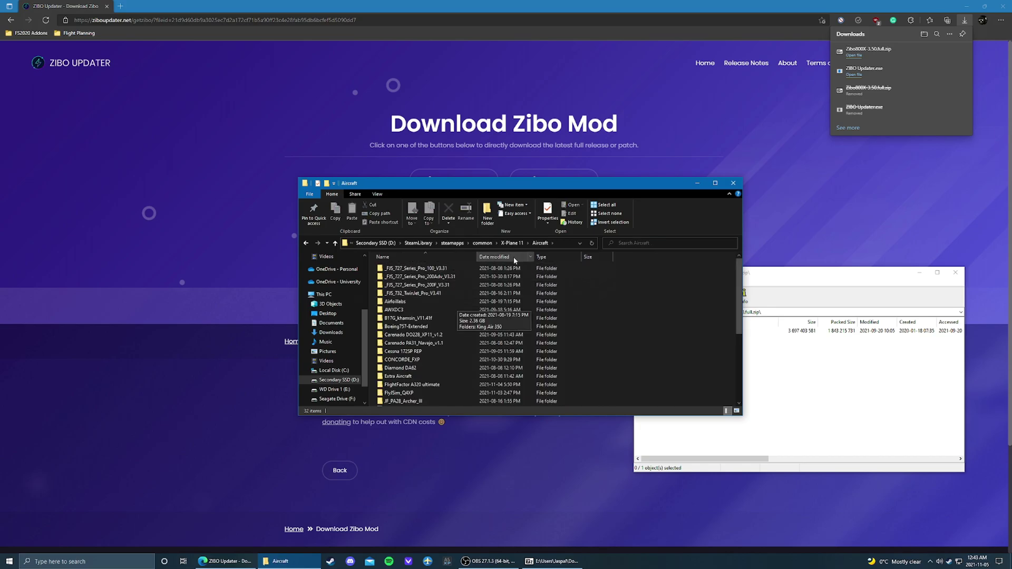
Step: Drag the B737-800X folder from the 7-Zip archive into X-Plane 11's Aircraft folder
click(805, 382)
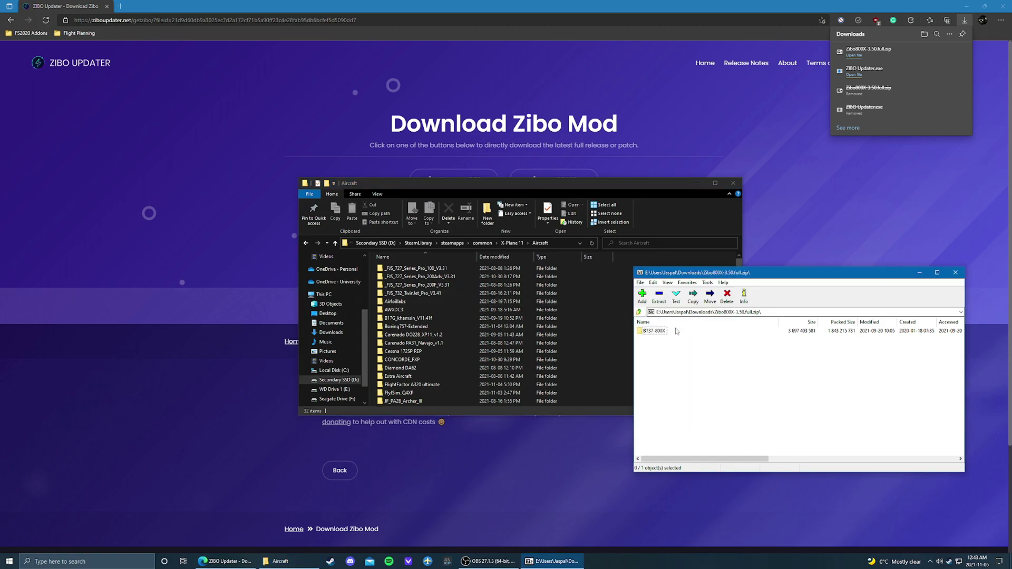
click(659, 332)
click(659, 297)
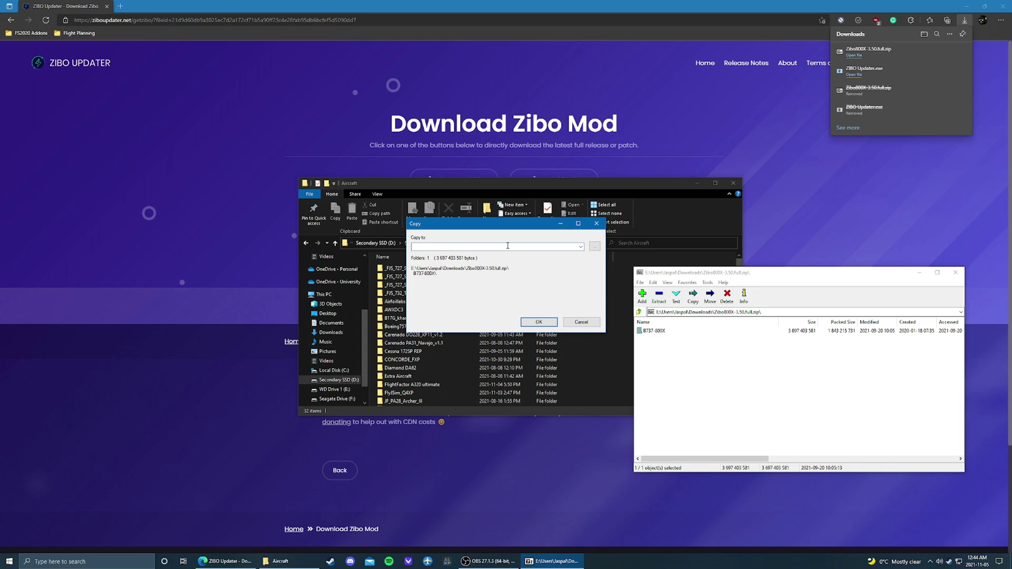
click(581, 322)
mouse_move(647, 338)
mouse_down()
mouse_move(576, 339)
mouse_move(637, 340)
mouse_move(630, 329)
mouse_up()
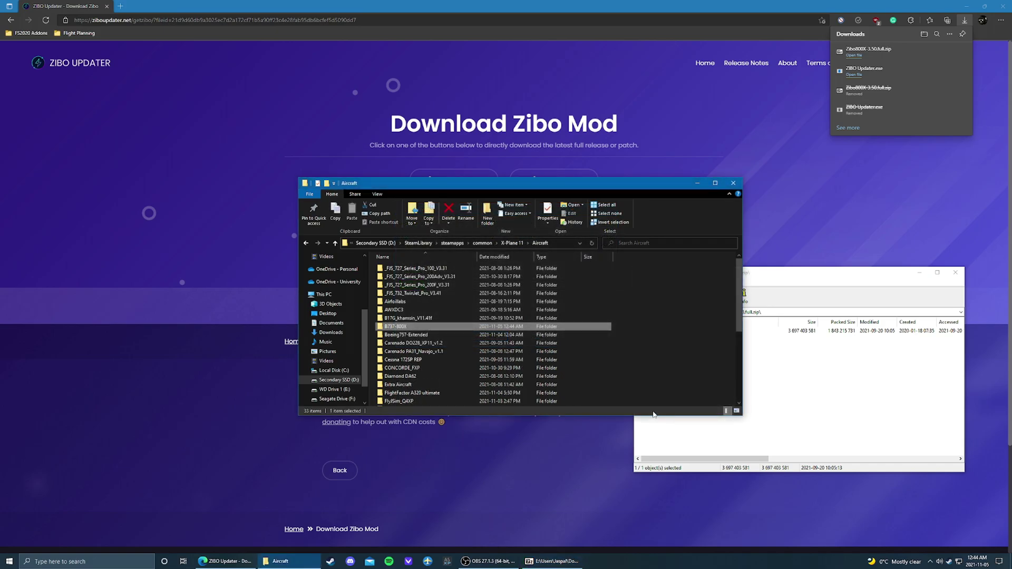
Step: Open the extracted B737-800X folder and look through its 27 items
double_click(394, 327)
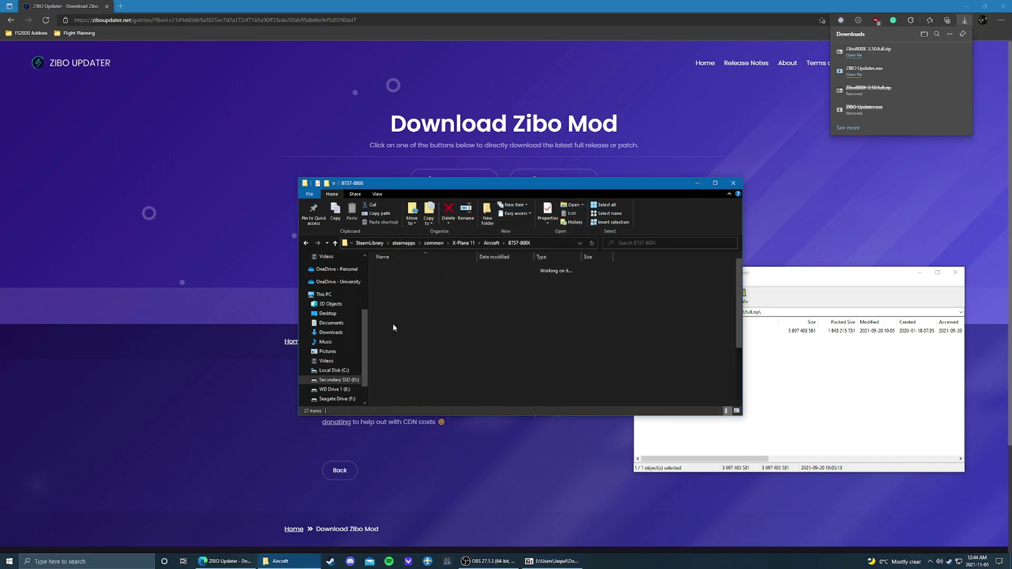
scroll(437, 284, down, 3)
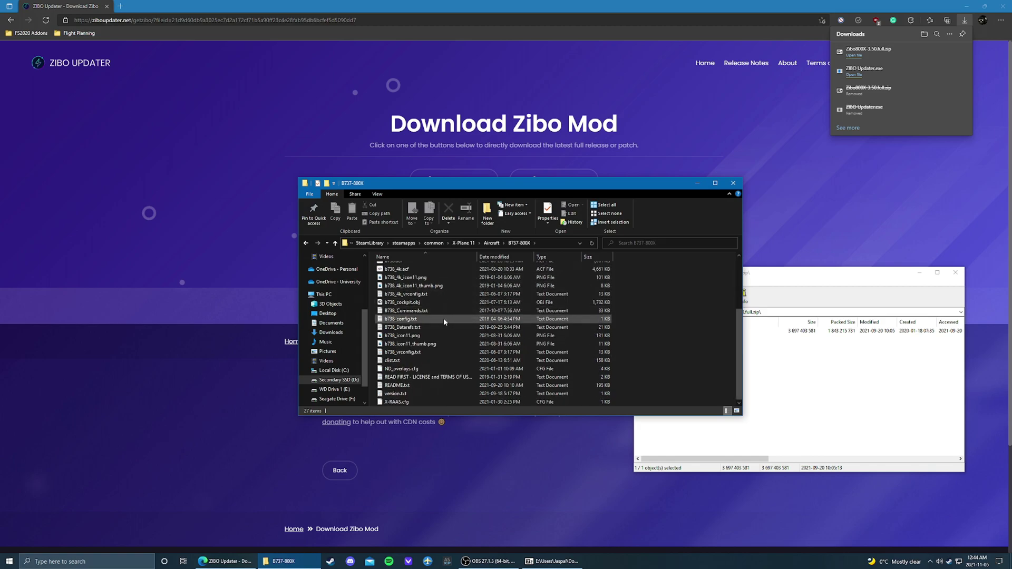
scroll(511, 357, up, 2)
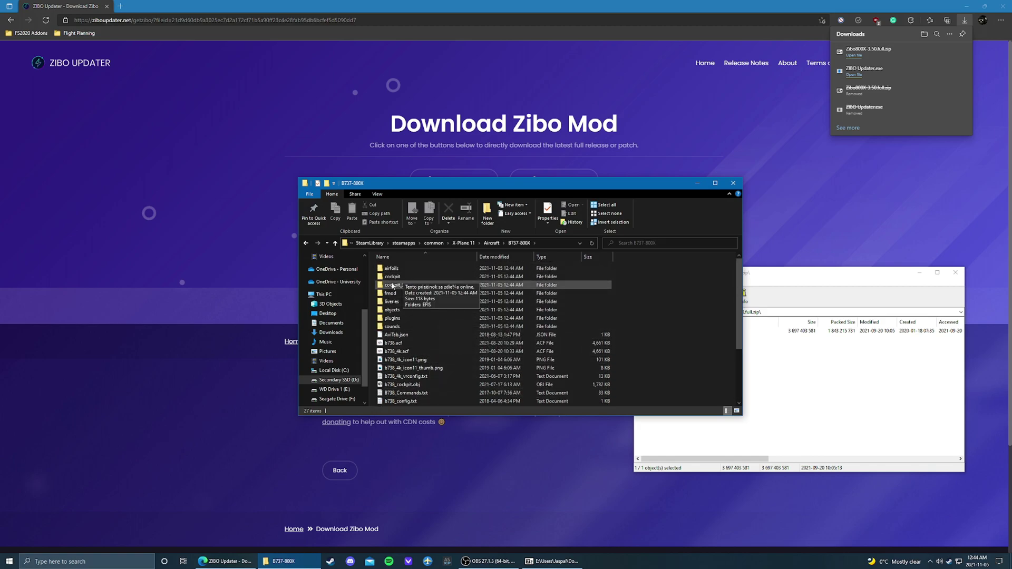
scroll(527, 337, down, 3)
scroll(580, 306, up, 3)
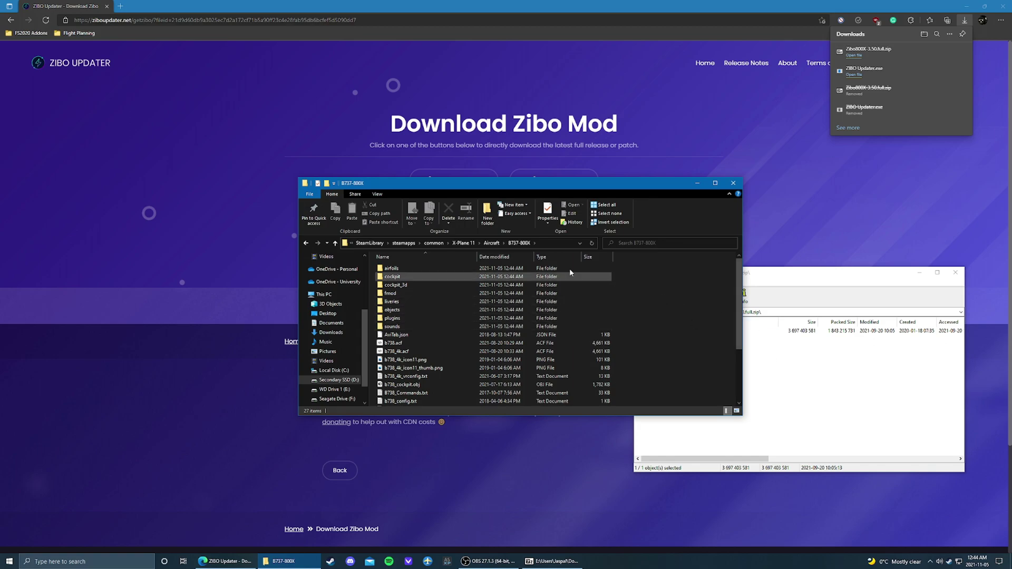
Step: Cut ZIBO Updater.exe from the Downloads folder
click(333, 335)
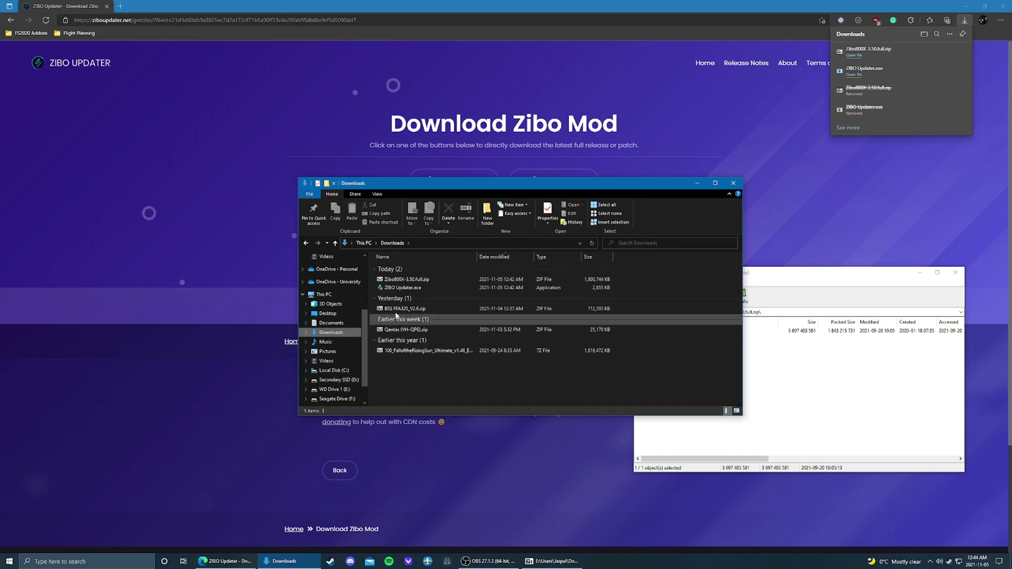
click(411, 289)
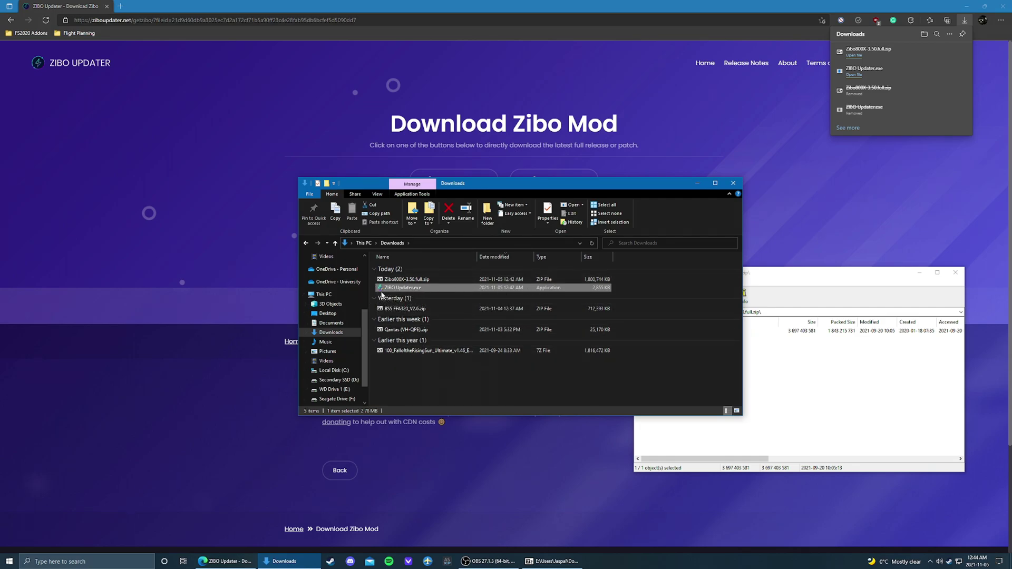
right_click(420, 289)
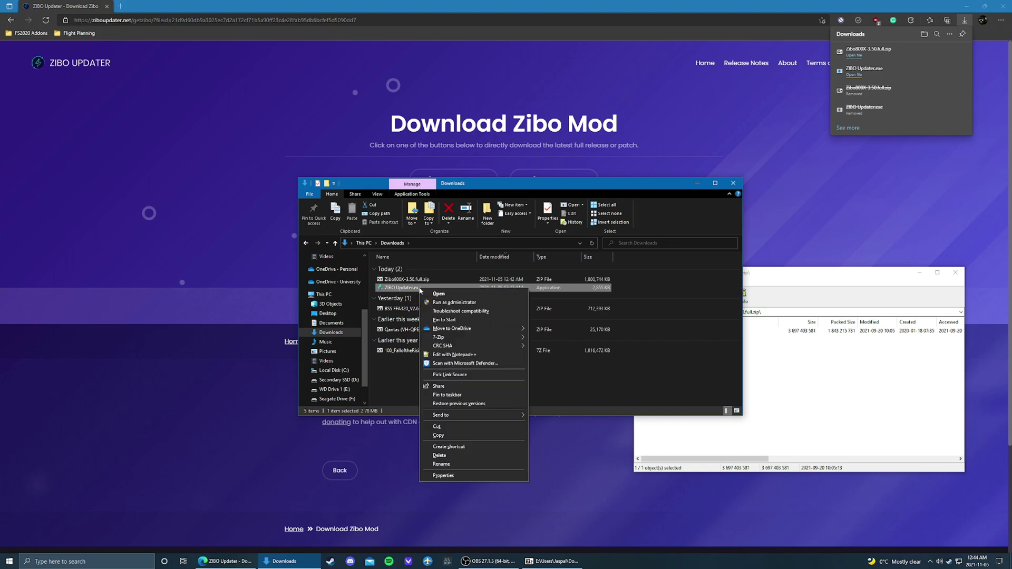
click(453, 427)
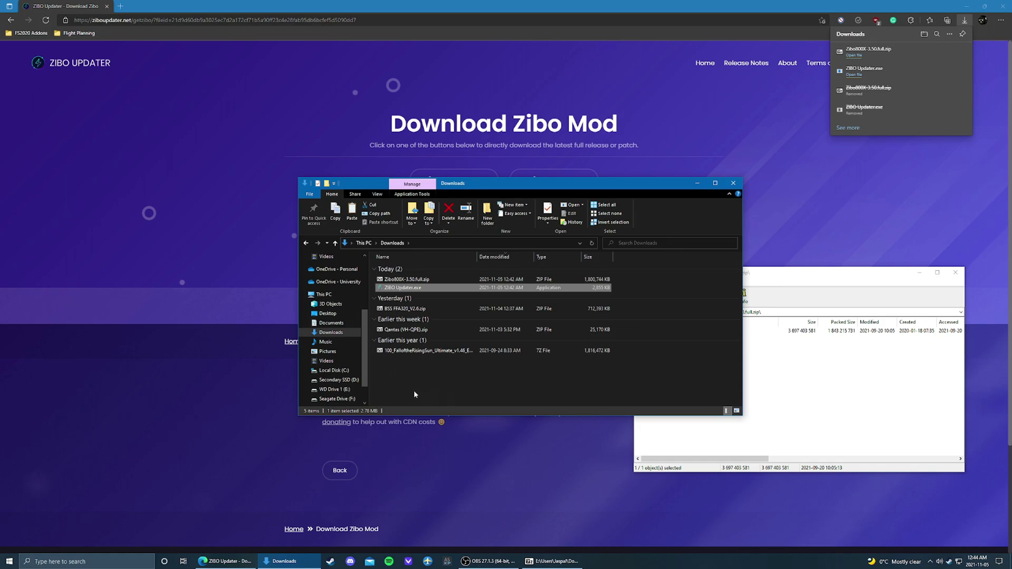
Step: Create E:\Program Files (x86)\ZIBO Updater and paste ZIBO Updater.exe into it
click(335, 389)
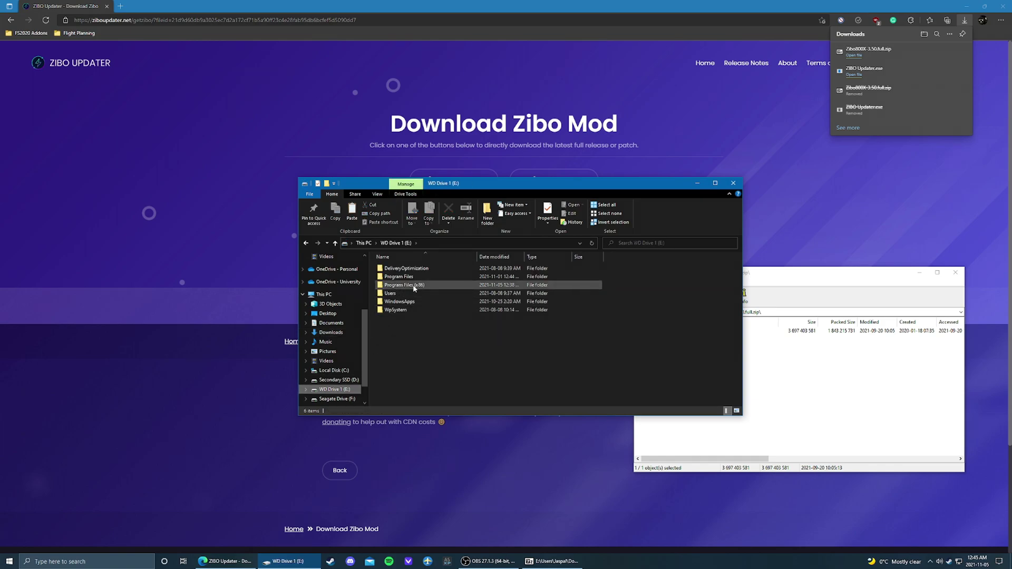
double_click(420, 287)
click(487, 217)
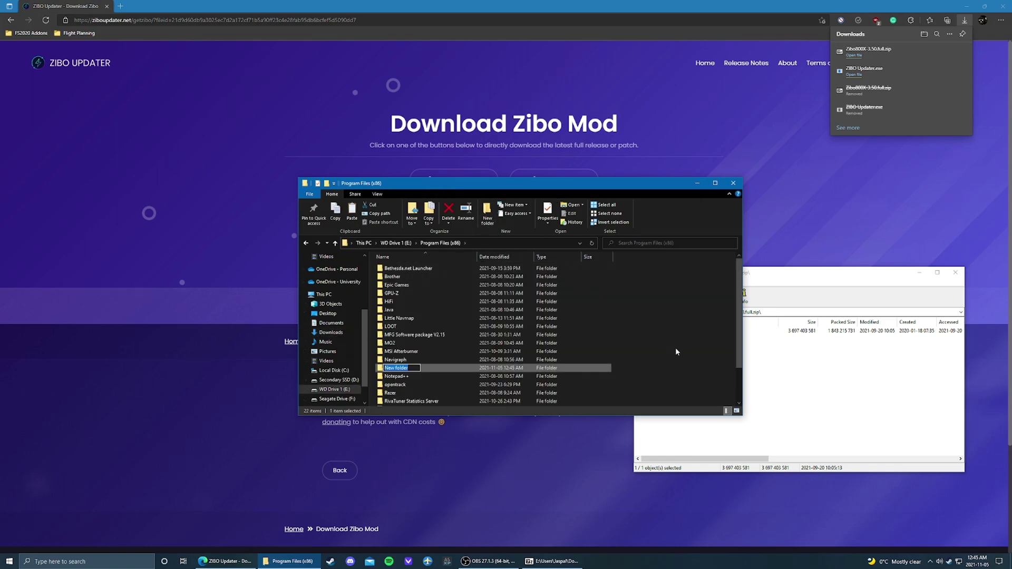
text(ZIBO Updater)
key(Return)
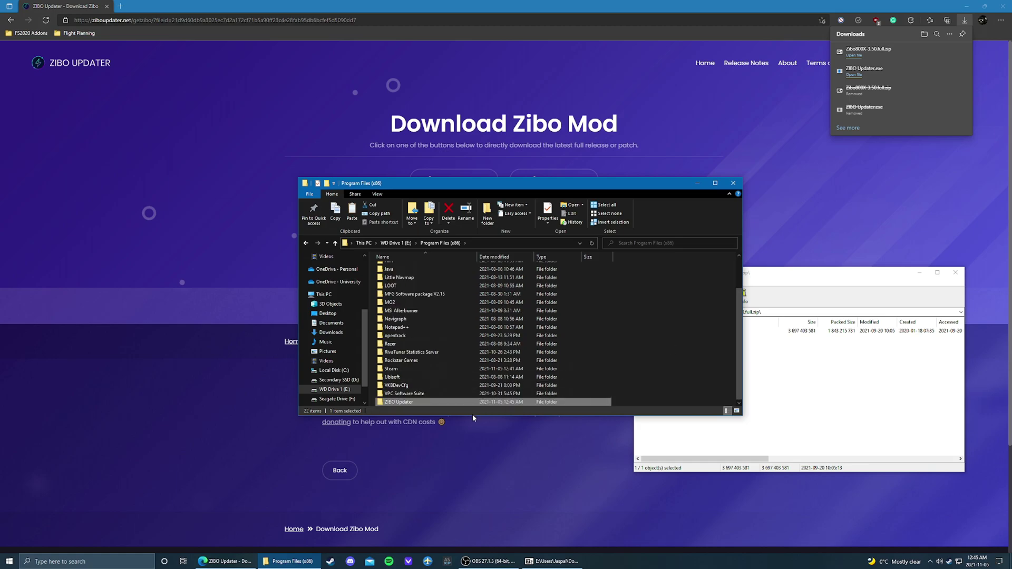
double_click(454, 368)
right_click(443, 315)
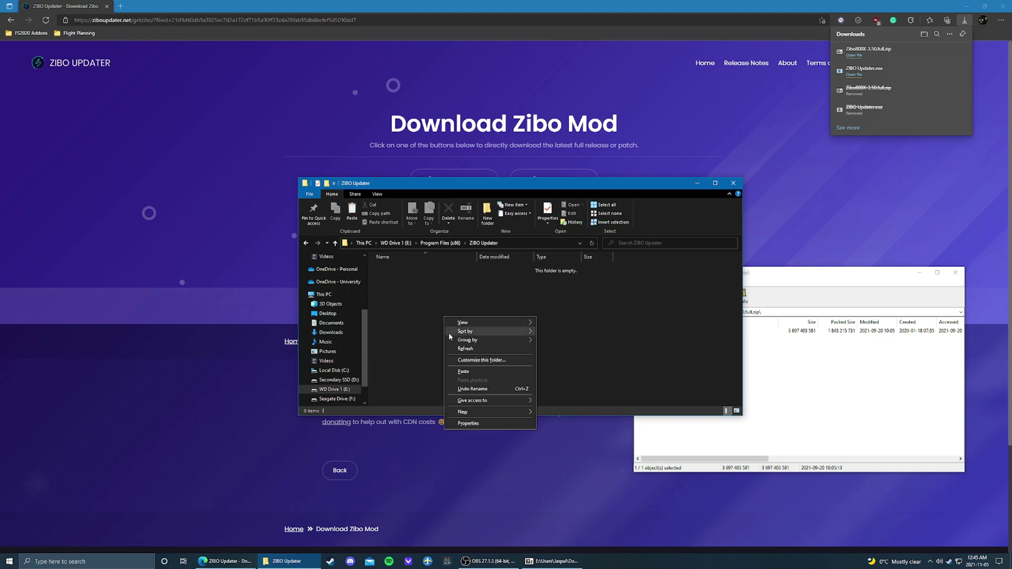
click(476, 371)
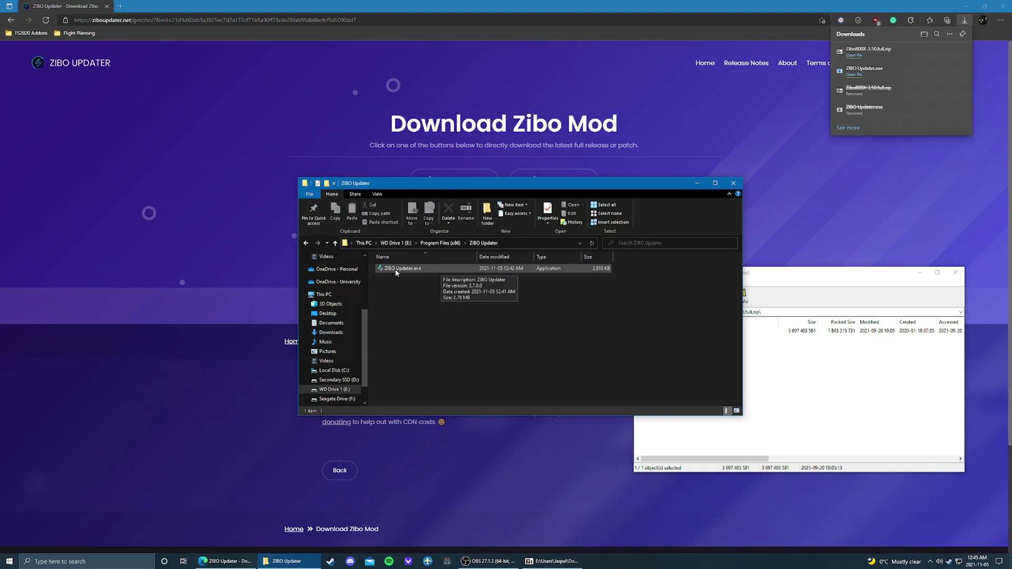
Step: Add a new folder named ZIBO Installs beside ZIBO Updater.exe
click(488, 213)
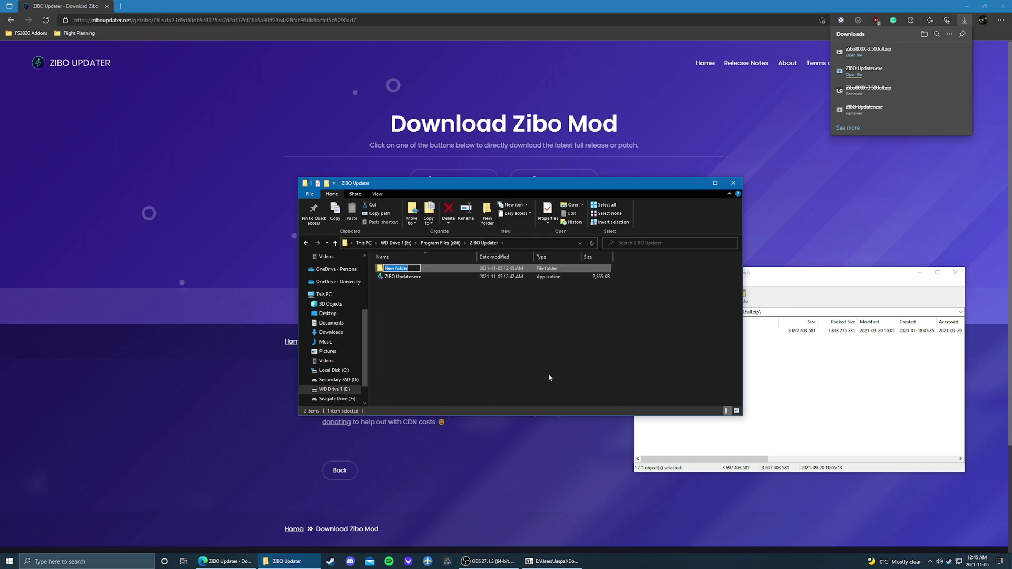
text(ZIBO Installs)
key(Return)
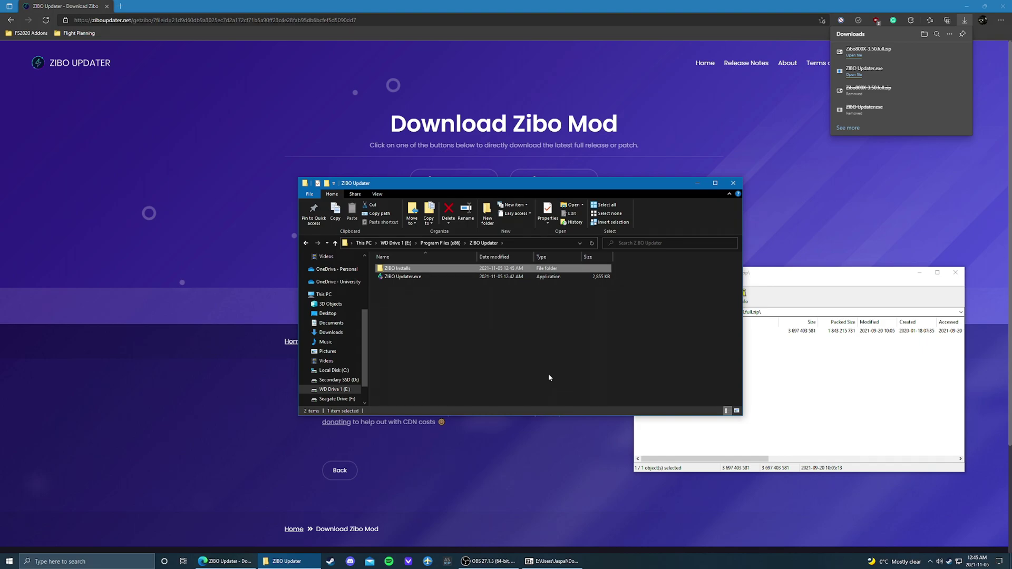
Step: Launch ZIBO Updater.exe, reset it through Settings > Utilities, and confirm the restart
double_click(415, 277)
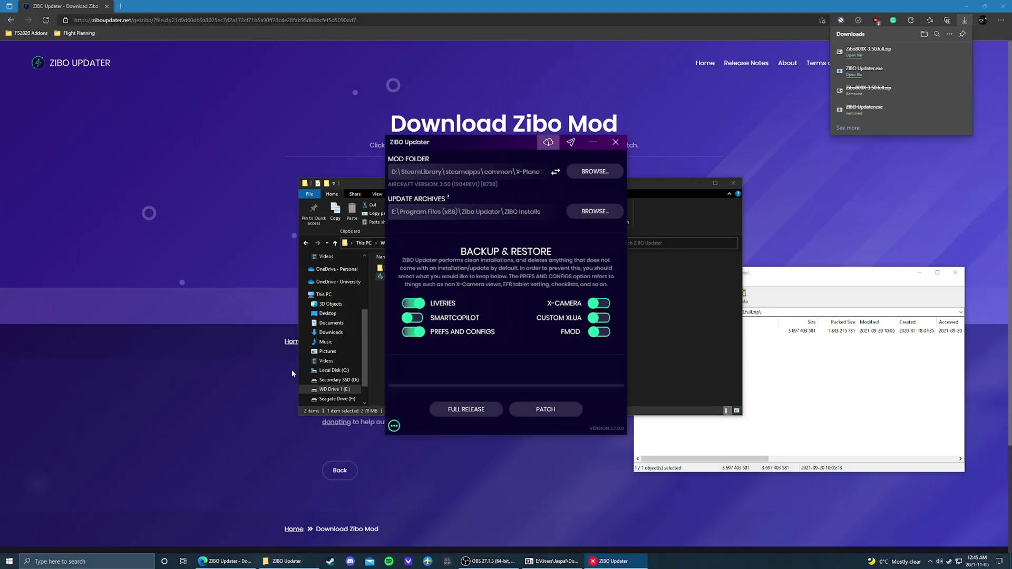
click(395, 424)
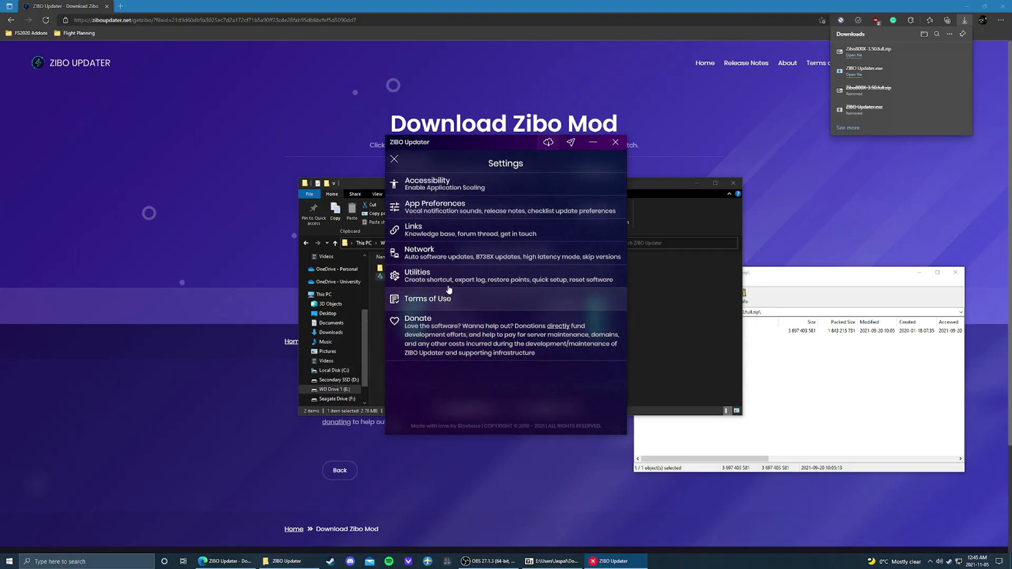
click(480, 280)
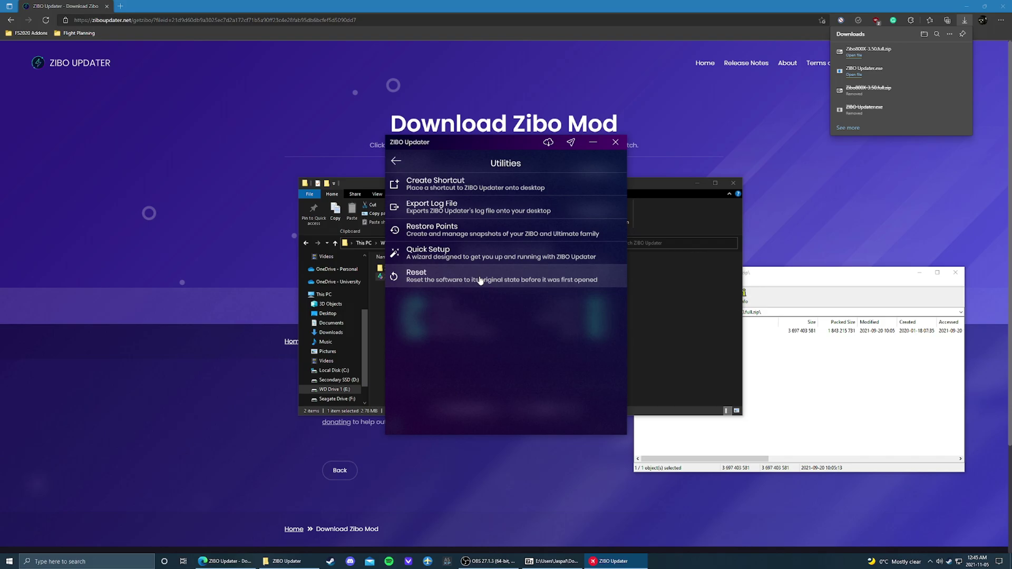
click(479, 279)
click(460, 317)
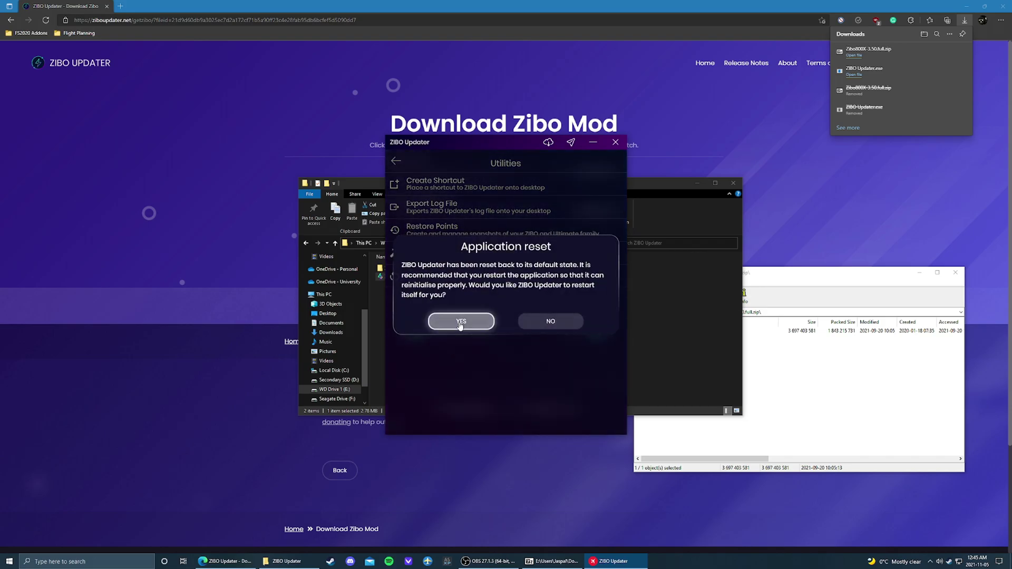
click(460, 321)
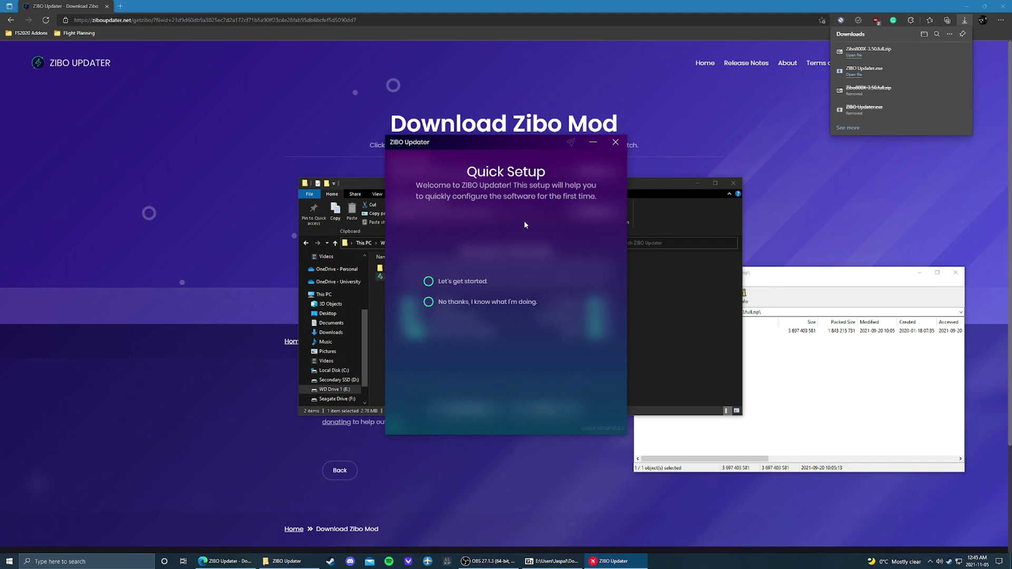
Step: Start Quick Setup and set the updates folder to E:\Program Files (x86)\ZIBO Updater\ZIBO Installs
click(456, 283)
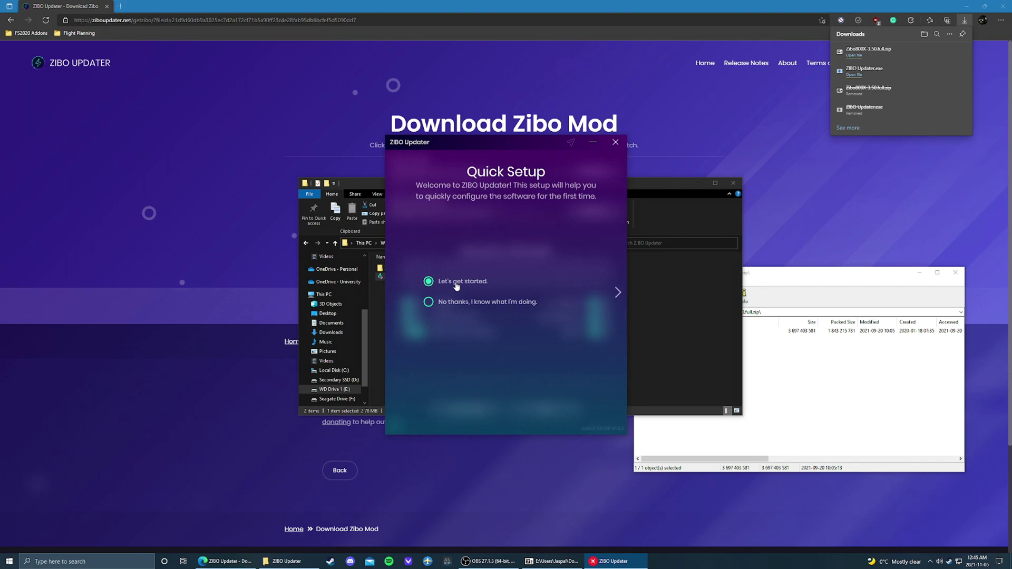
click(618, 292)
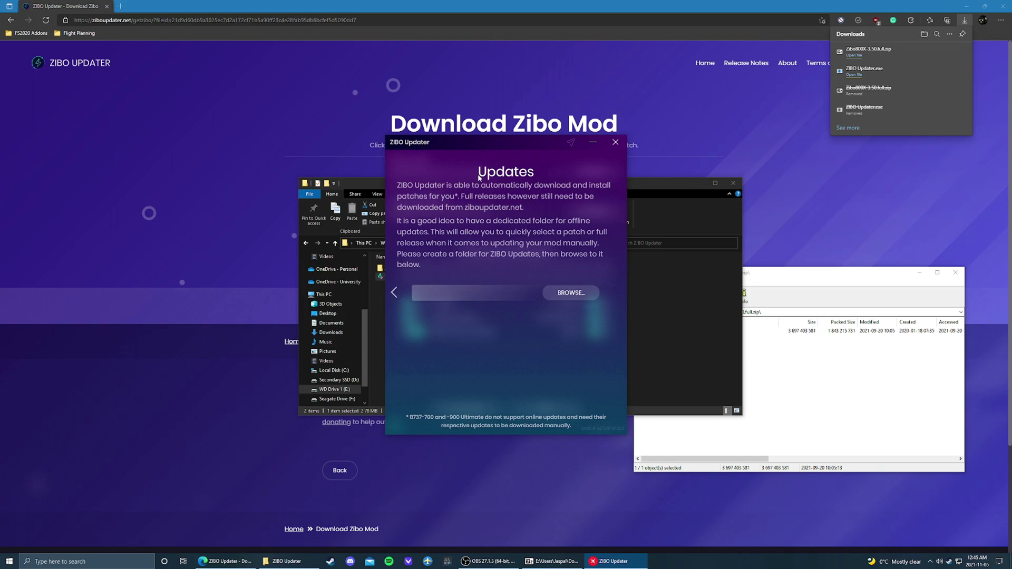
click(571, 292)
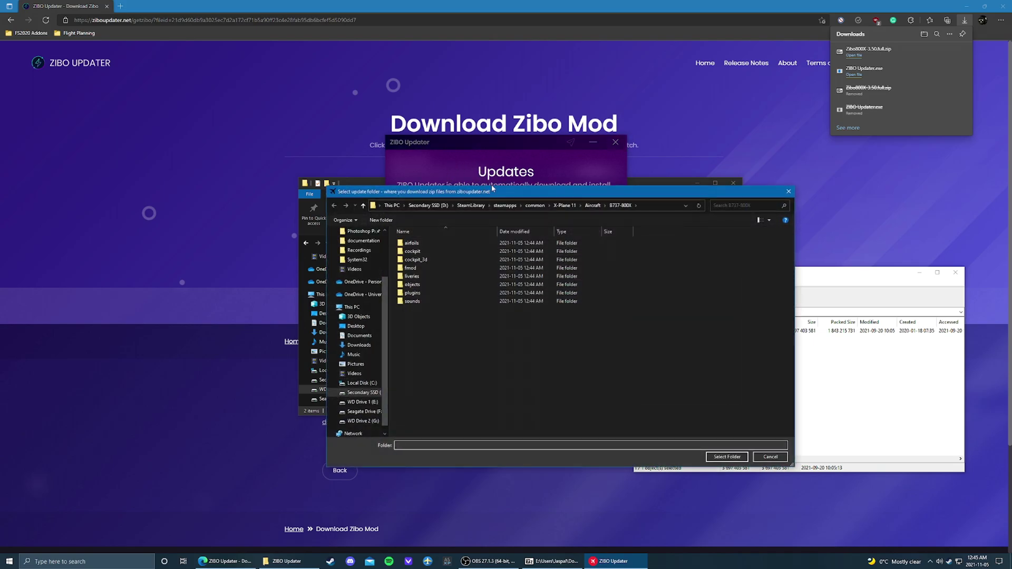
click(361, 393)
key(Down)
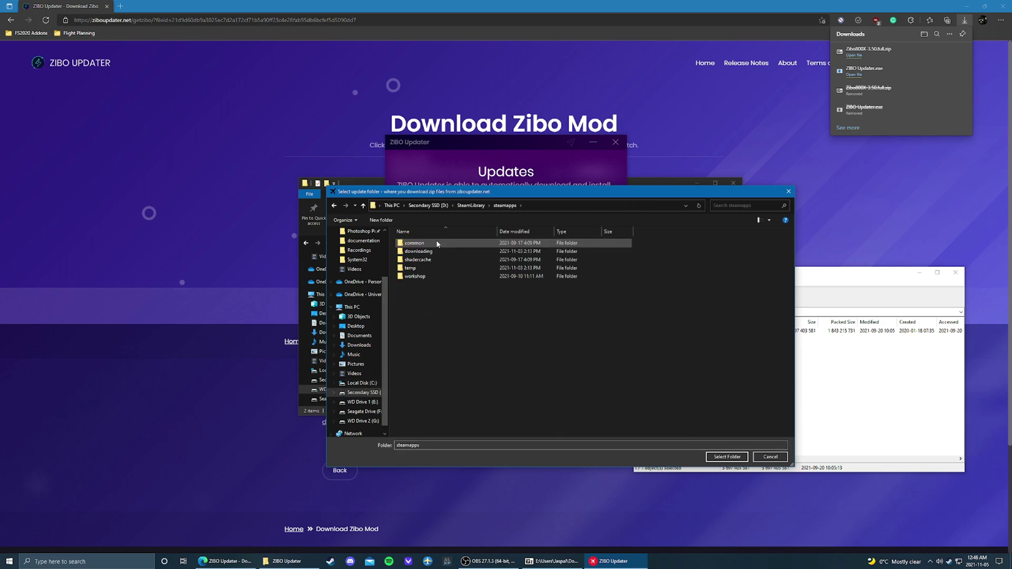
double_click(442, 259)
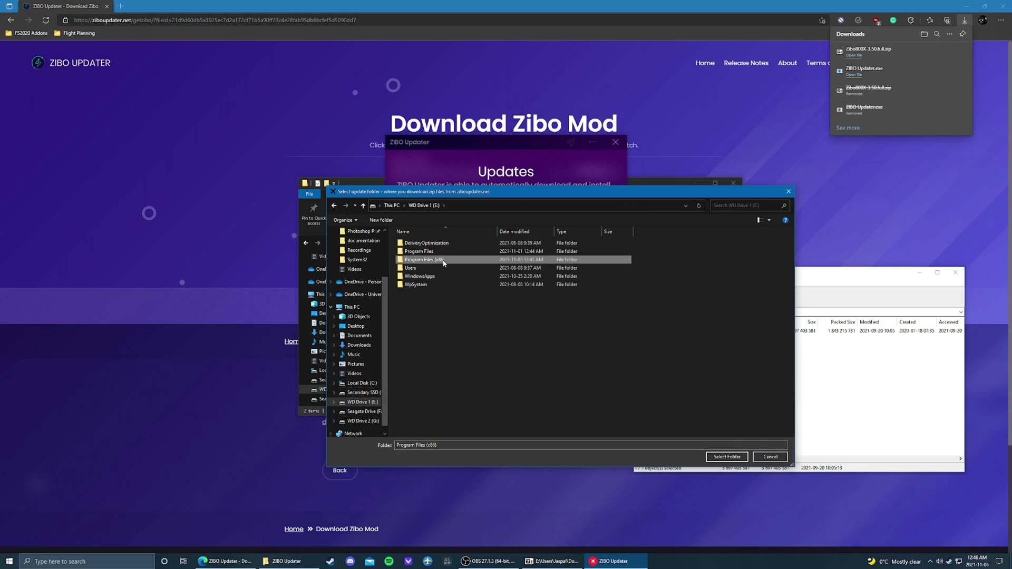
double_click(445, 415)
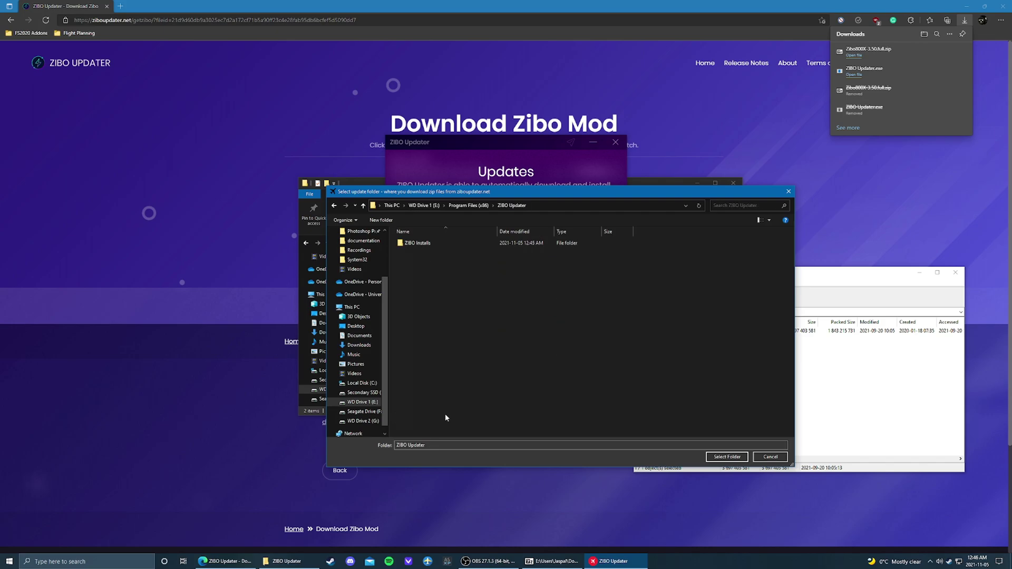
click(435, 245)
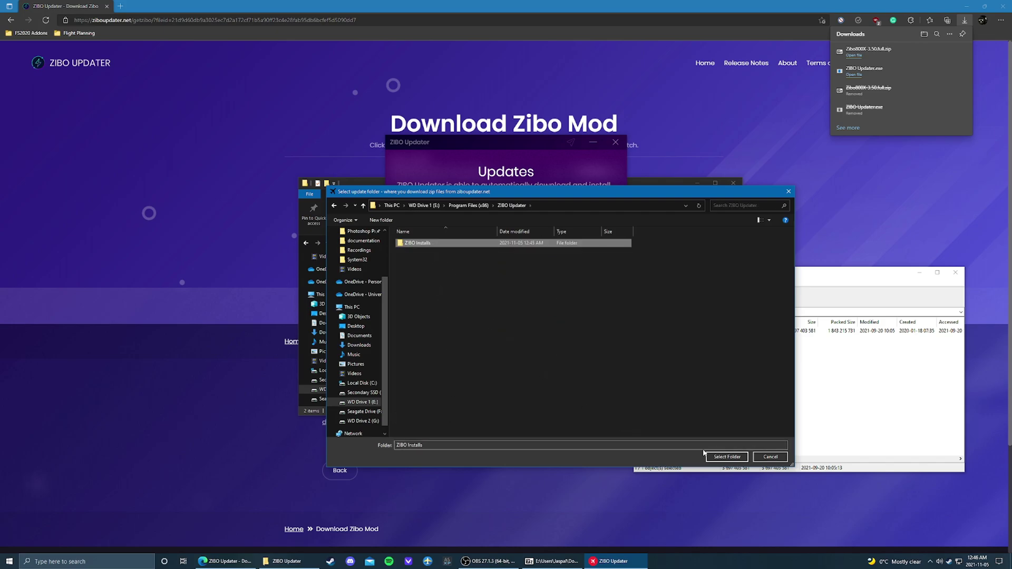
click(718, 457)
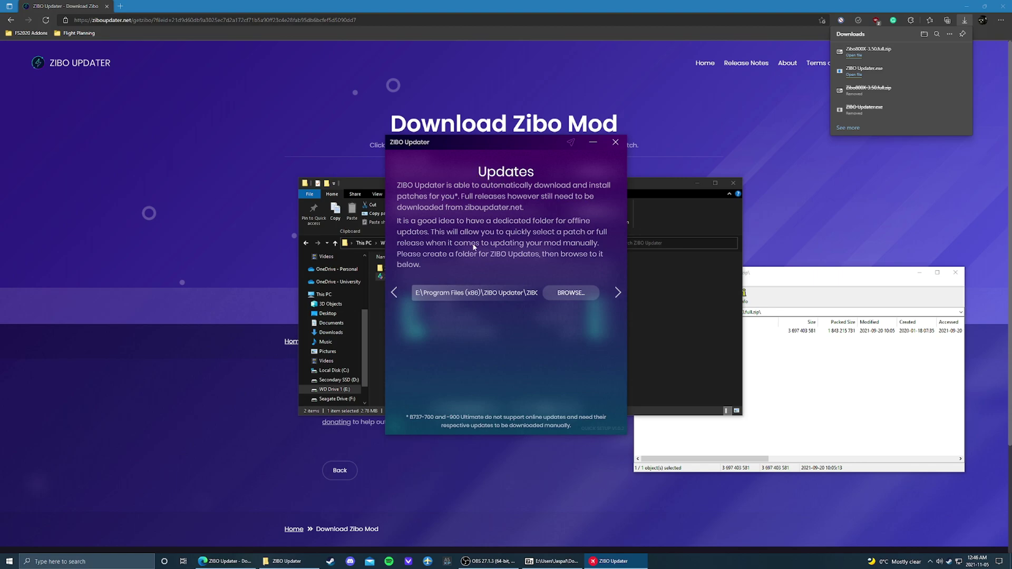
Step: Set the mod location to D:\SteamLibrary\steamapps\common\X-Plane 11\Aircraft\B737-800X
click(617, 292)
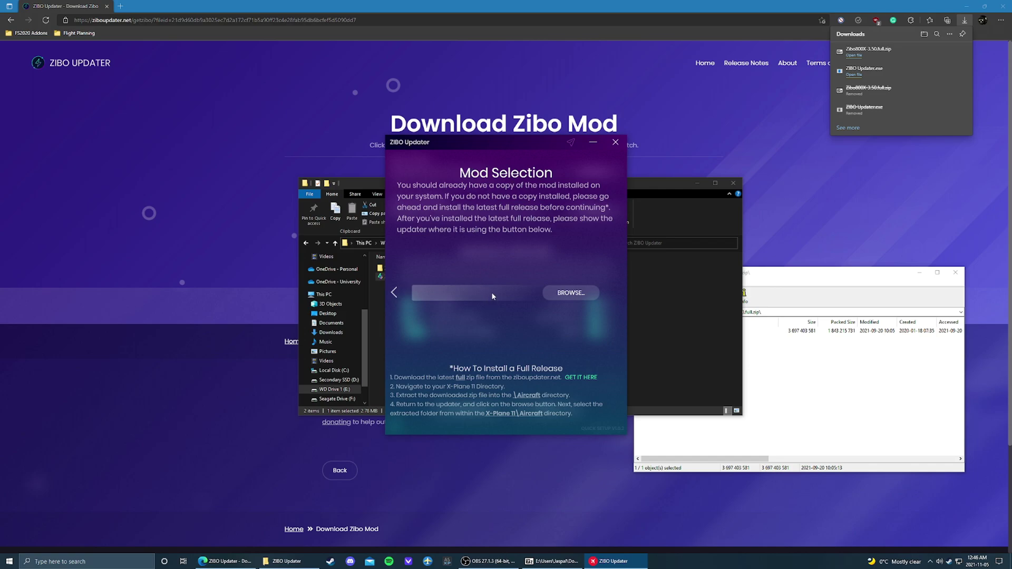
click(574, 298)
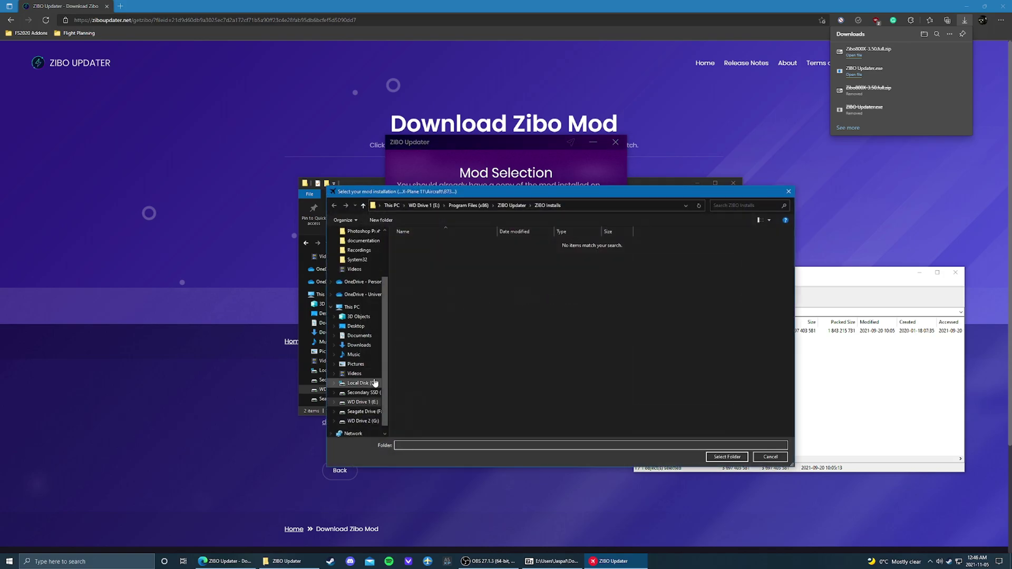
click(366, 392)
double_click(422, 242)
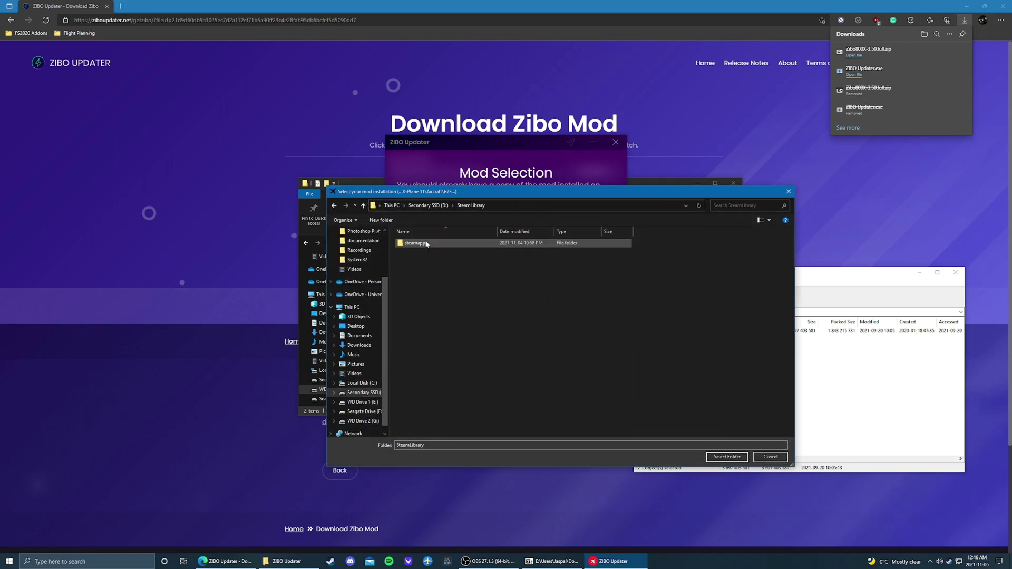
double_click(422, 243)
double_click(427, 244)
double_click(428, 260)
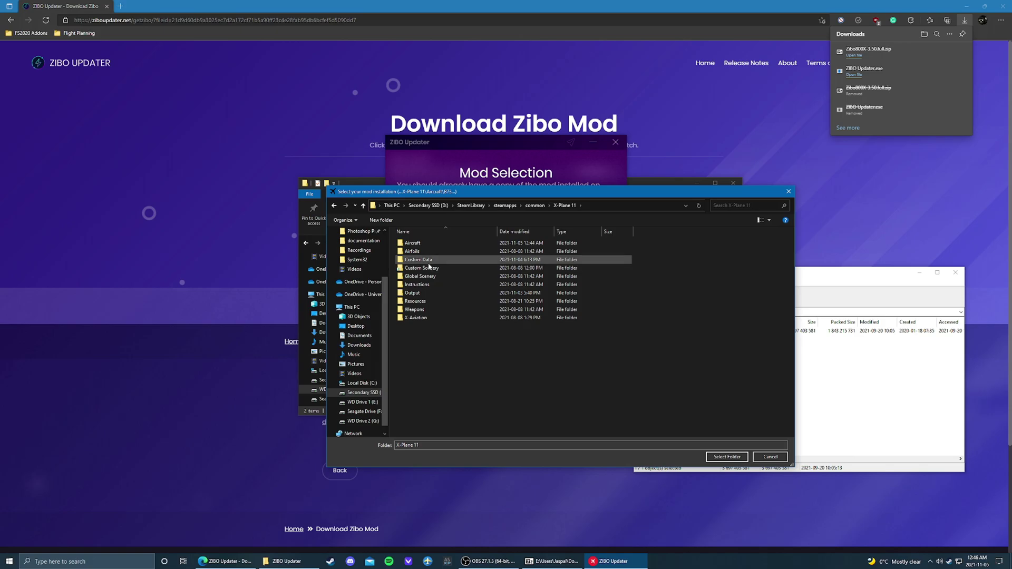
double_click(428, 244)
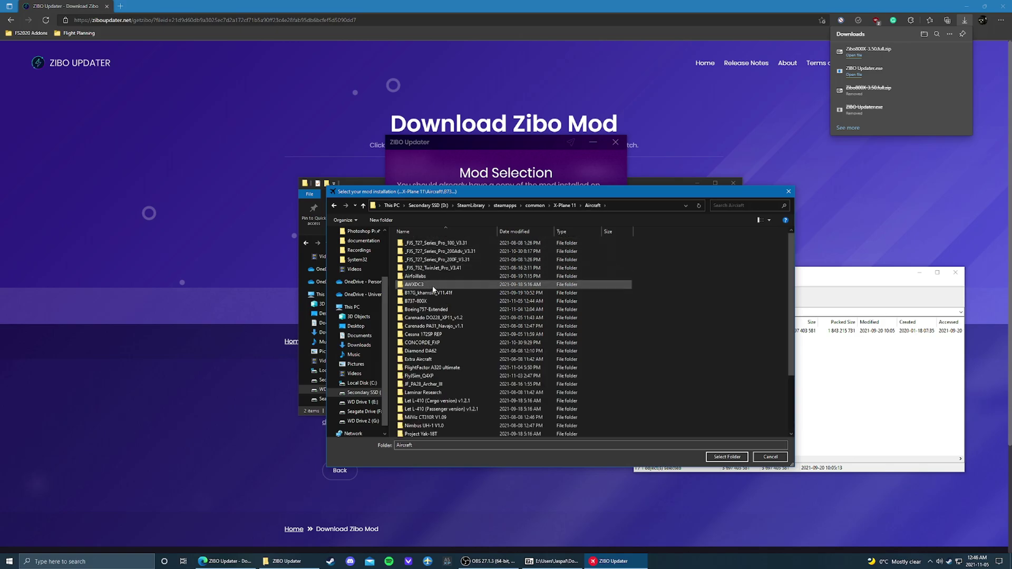
click(416, 302)
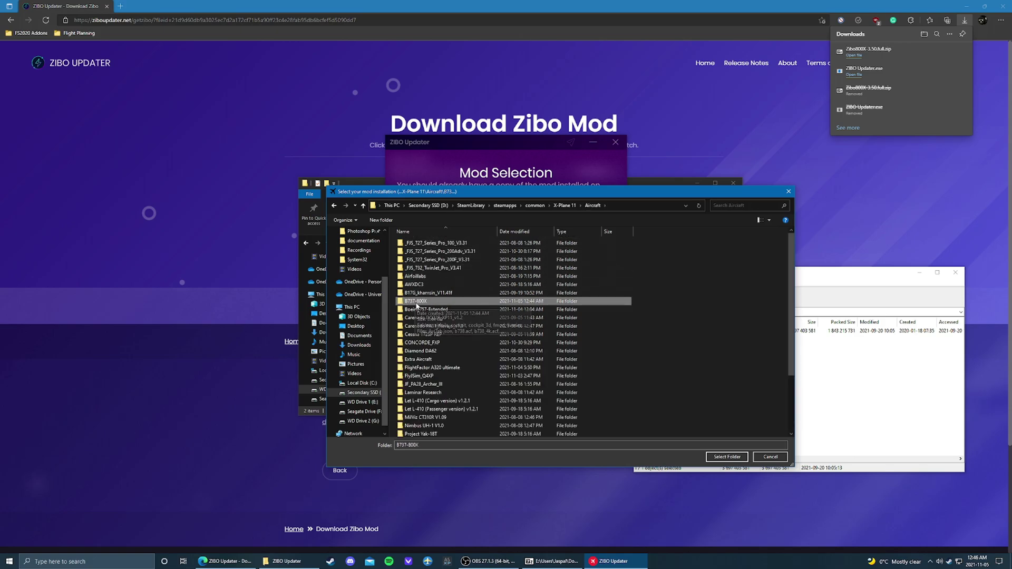
click(726, 456)
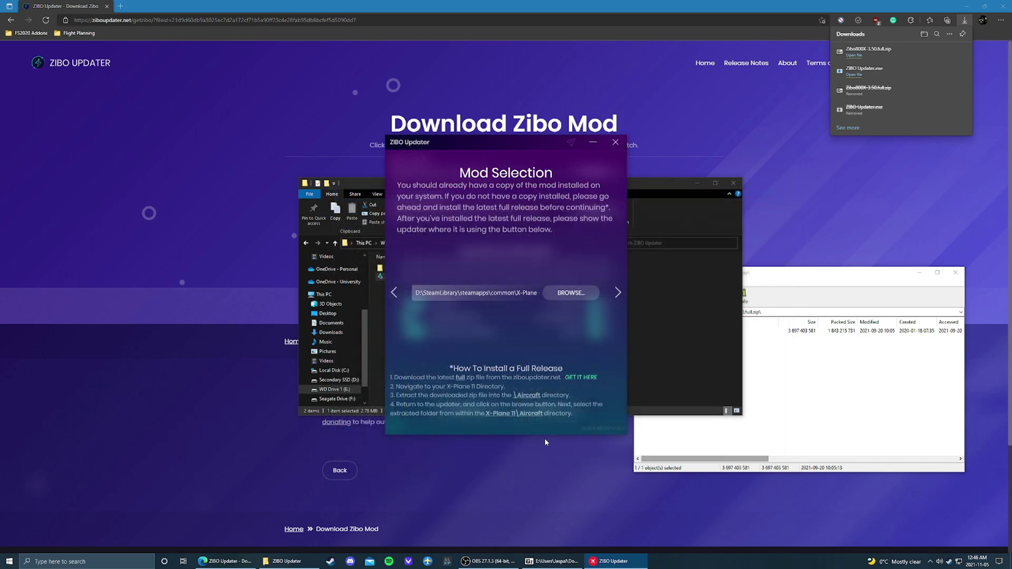
click(618, 293)
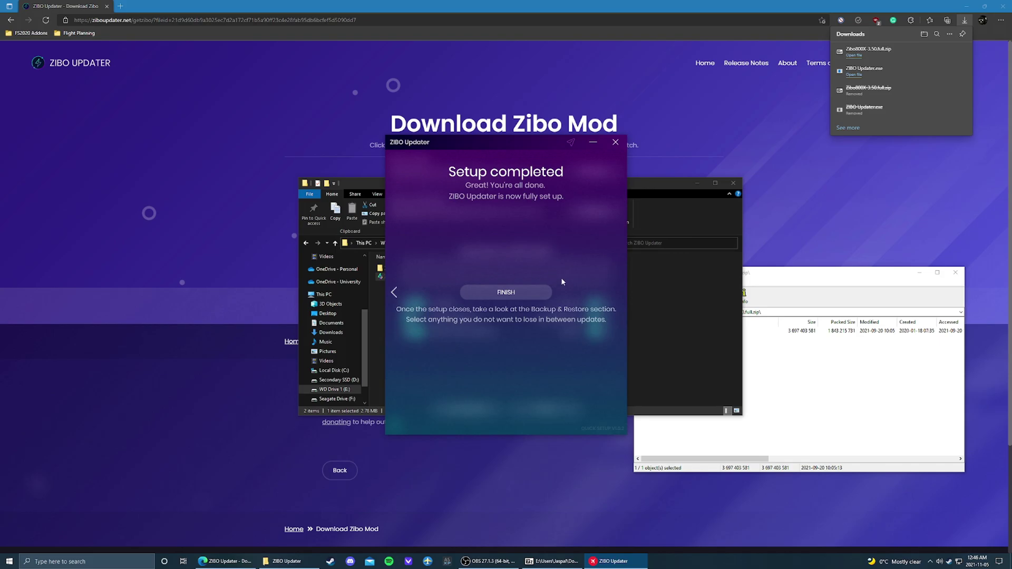
Step: Finish Quick Setup and close the 2.7.0.0 release notes overlay
click(506, 291)
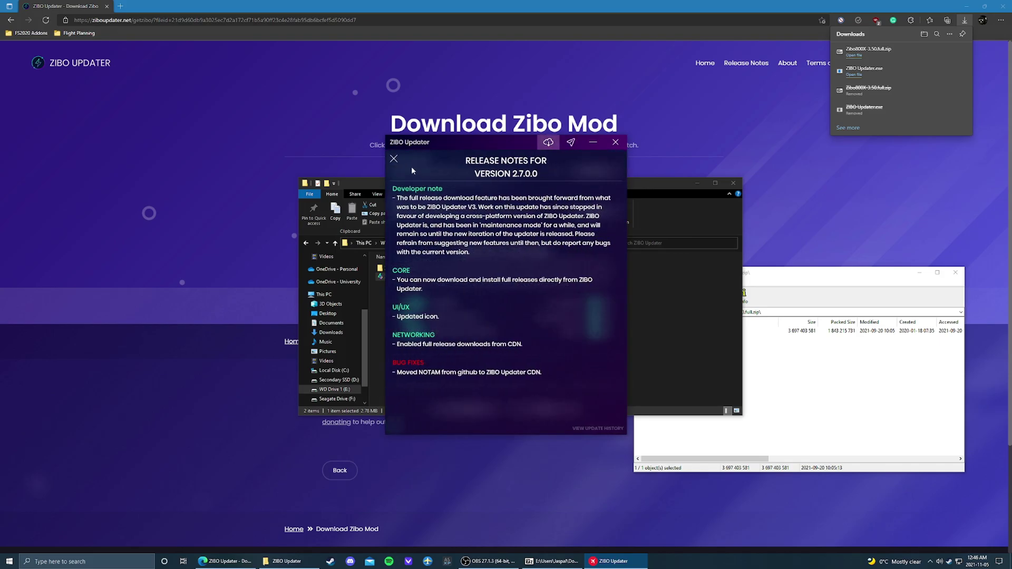
click(394, 159)
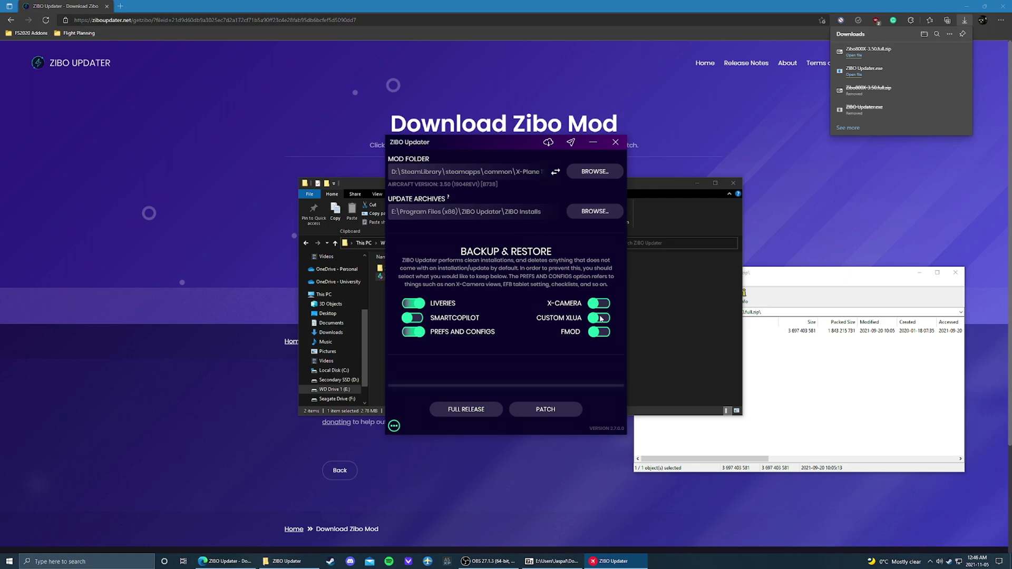
mouse_move(601, 319)
Step: Check for an aircraft update, then dismiss the offer for now
click(548, 143)
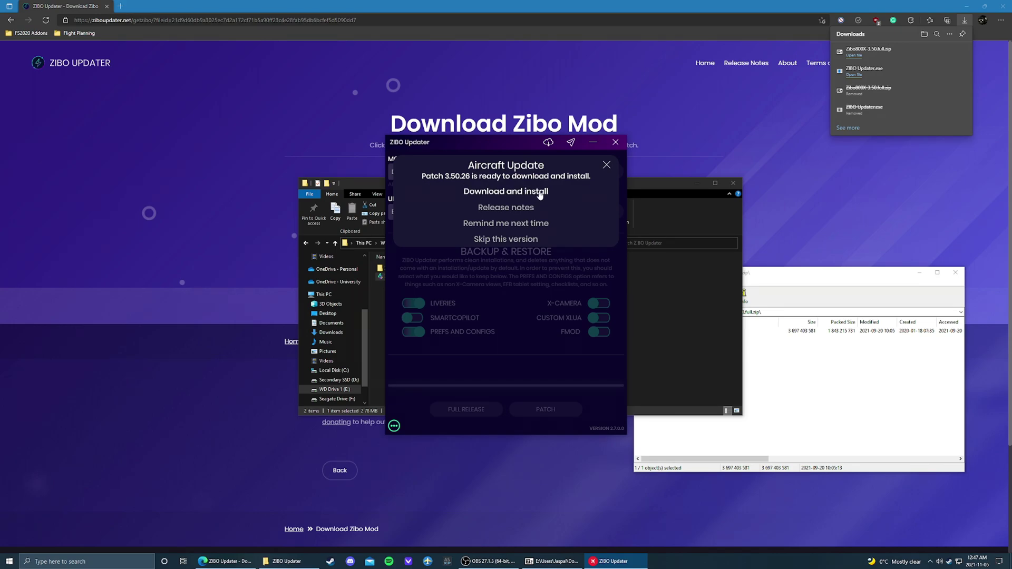
click(607, 166)
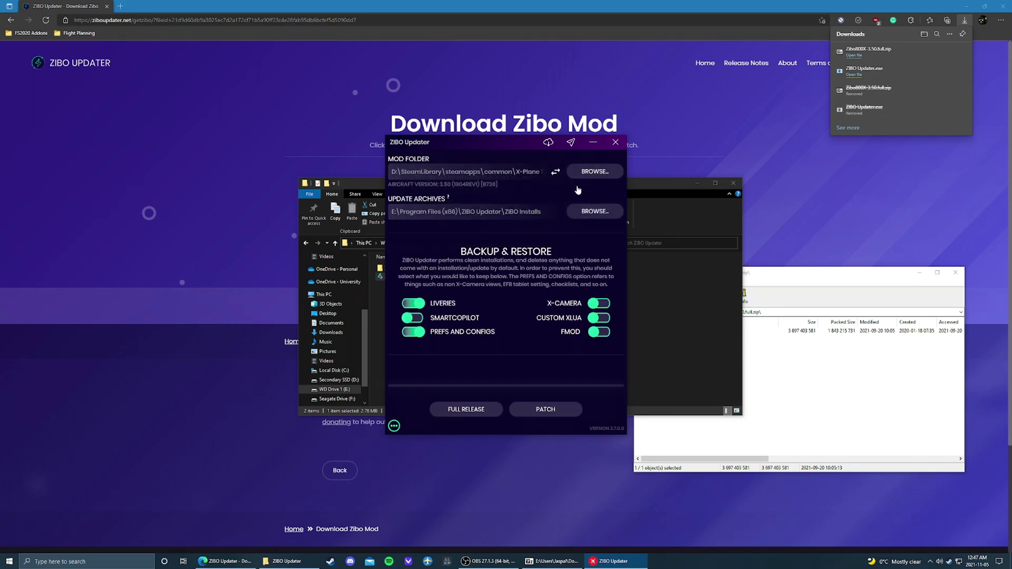
Step: Switch the FMOD backup setting and bring back the Patch 3.50.26 update offer
click(591, 335)
click(419, 338)
click(418, 338)
click(548, 143)
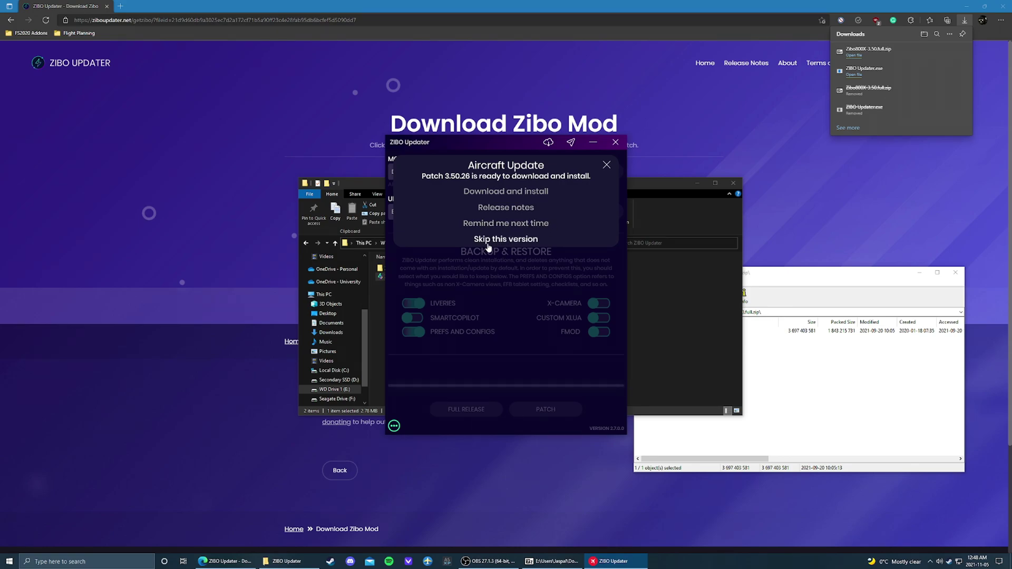
Step: Download and install Patch 3.50.26, close the release notes, then close ZIBO Updater
click(514, 194)
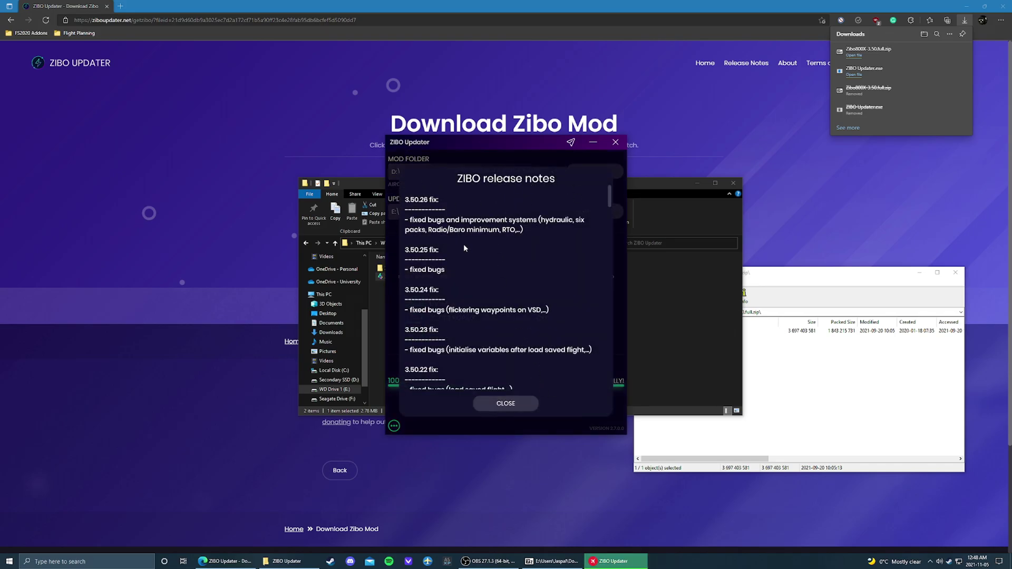
scroll(407, 190, down, 15)
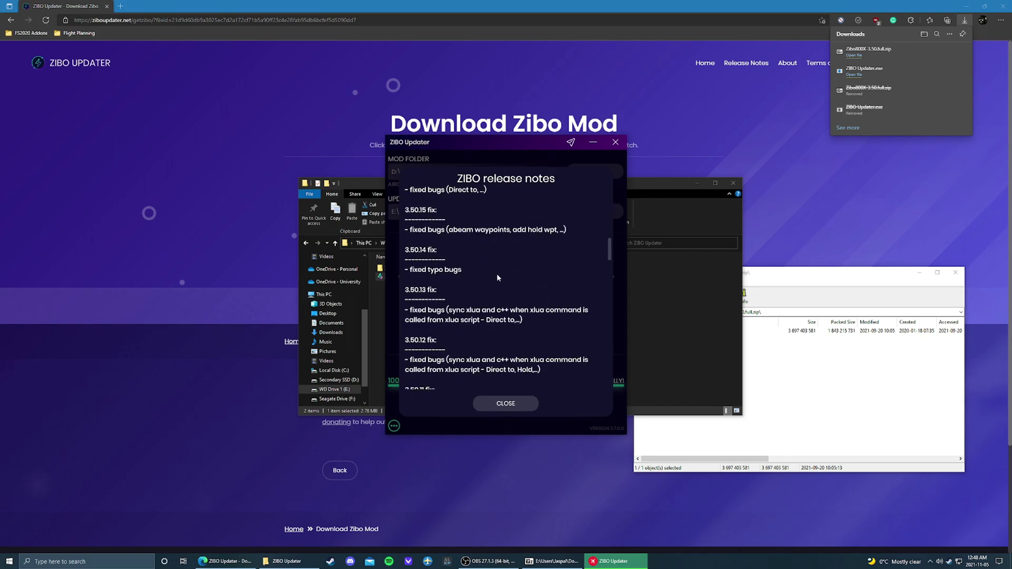
scroll(490, 294, down, 6)
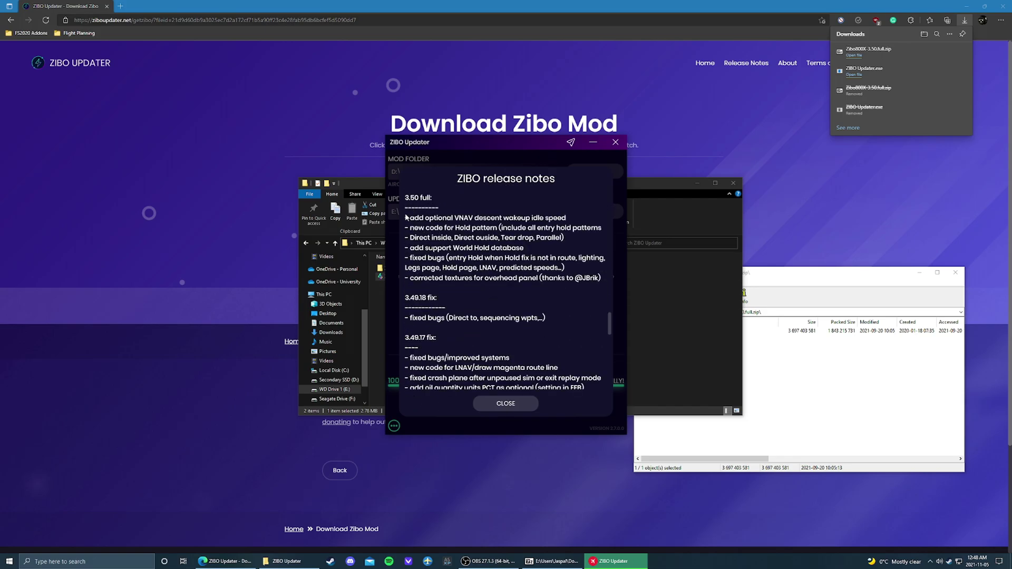
click(509, 412)
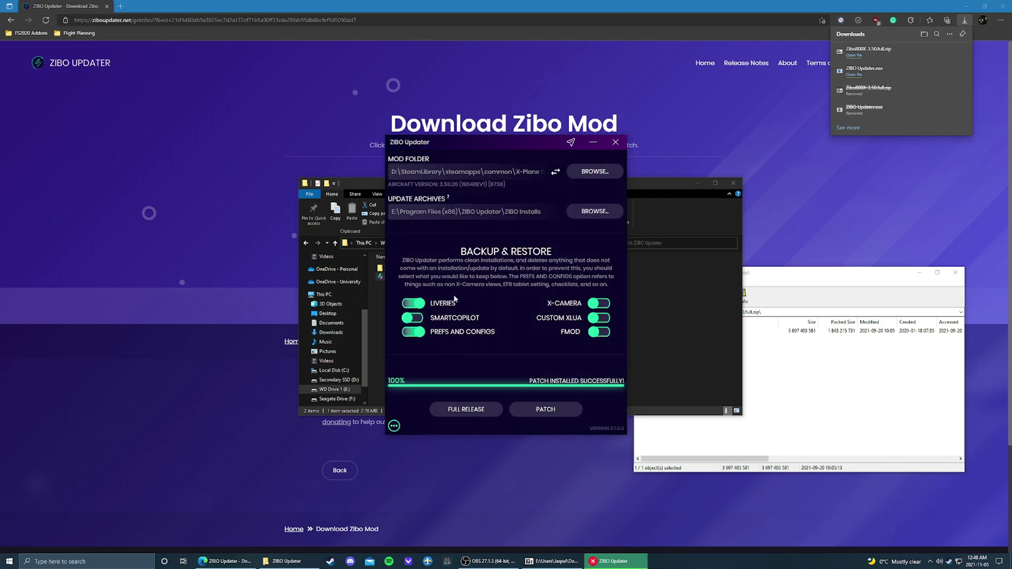
click(615, 142)
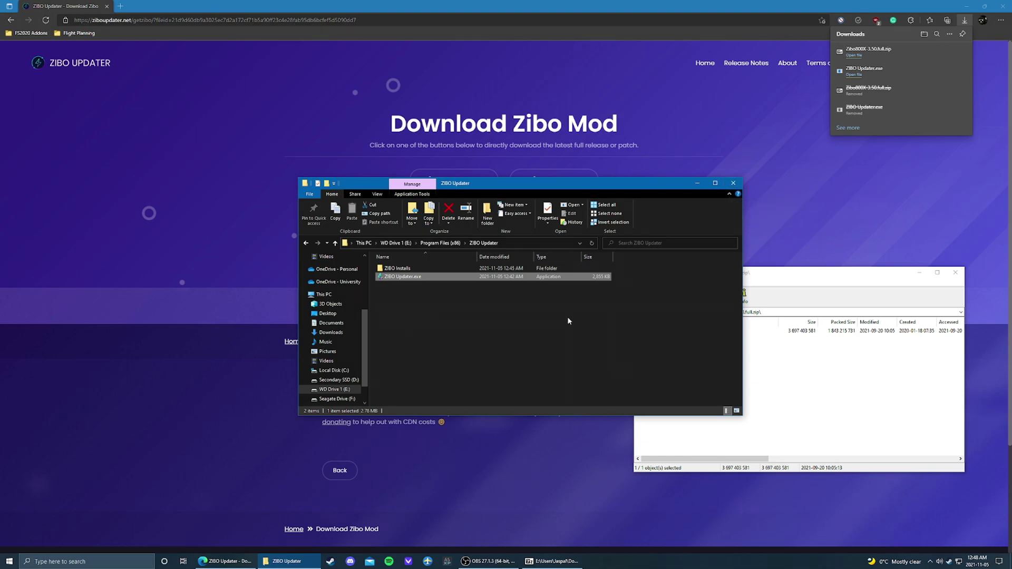
Step: Create a shortcut to ZIBO Updater.exe and rename it 'ZIBO Updater'
right_click(475, 279)
click(519, 436)
click(409, 287)
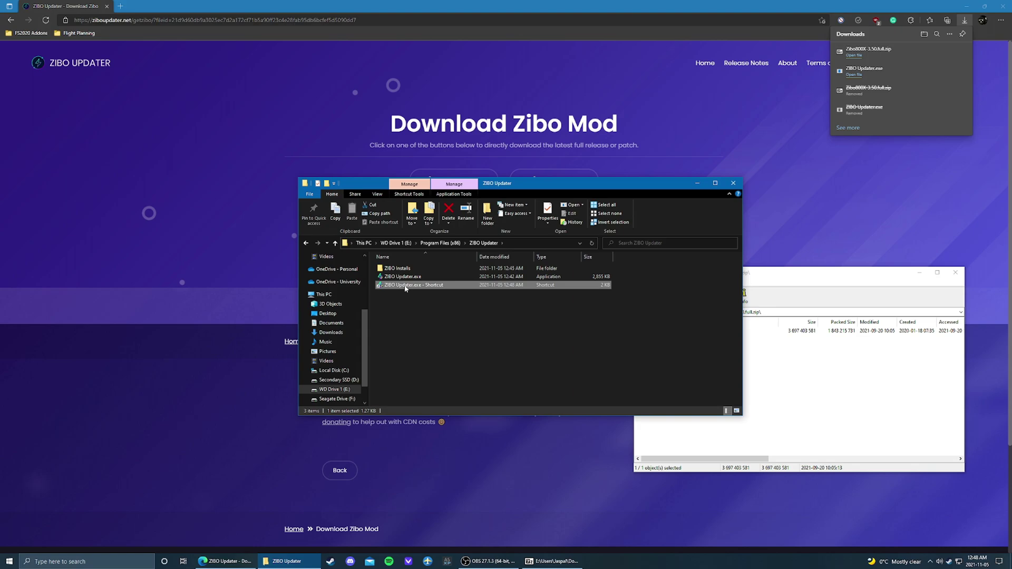
key(F2)
text(ZIBO Upda)
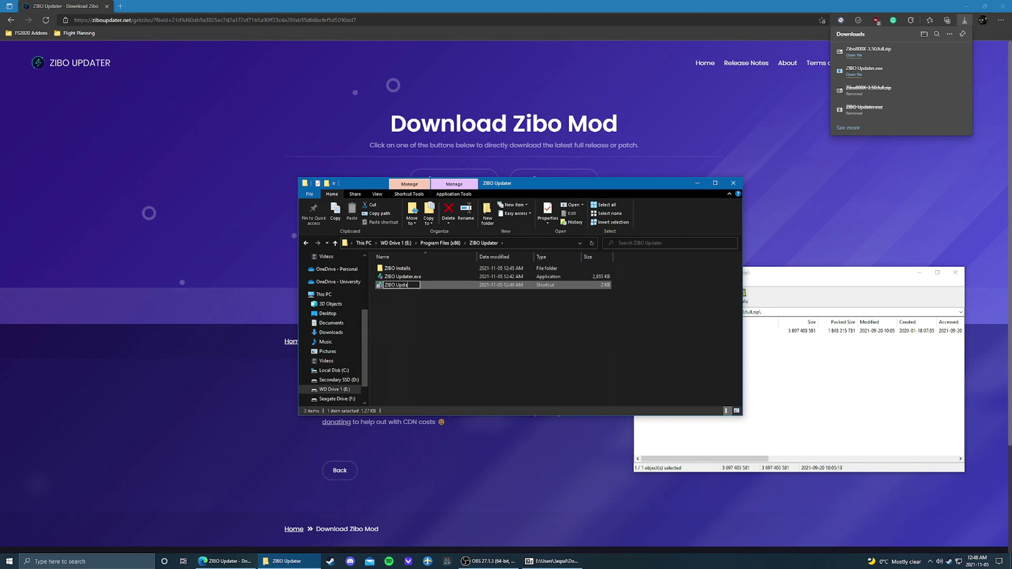
text(ter)
key(Return)
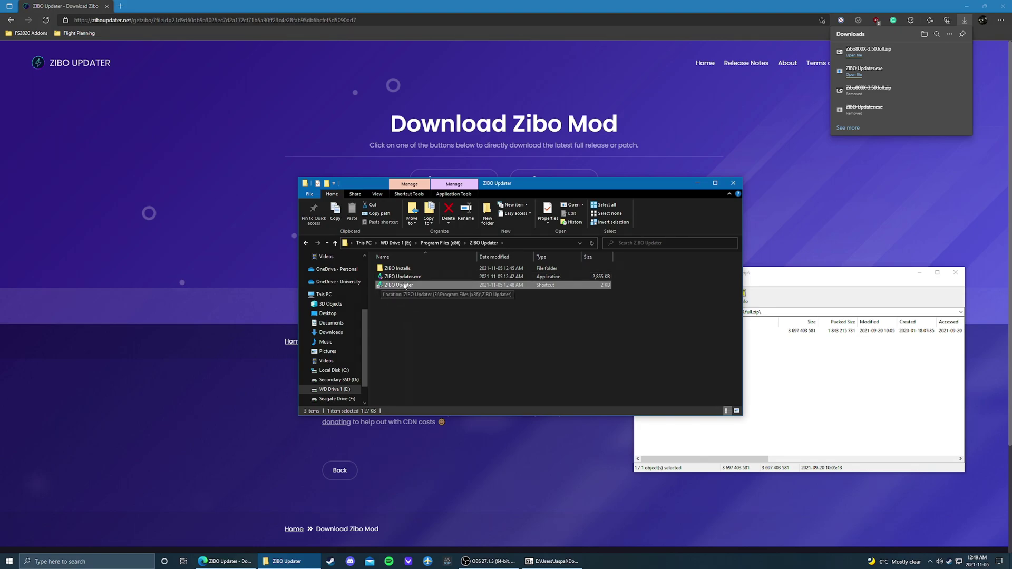
Step: Search Start for 'zibo updater', then clear the failed search and close Start
key(super)
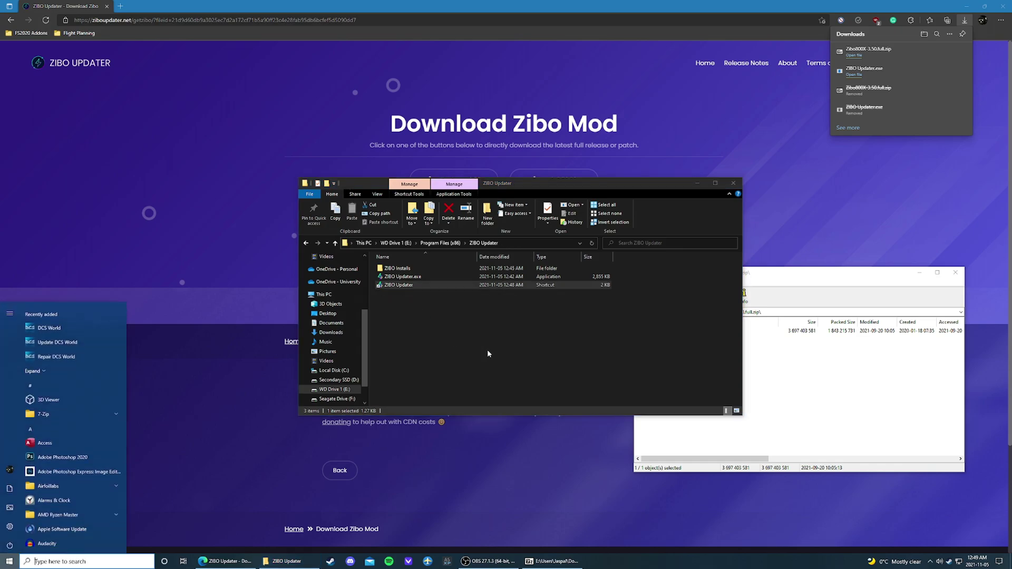
text(zi)
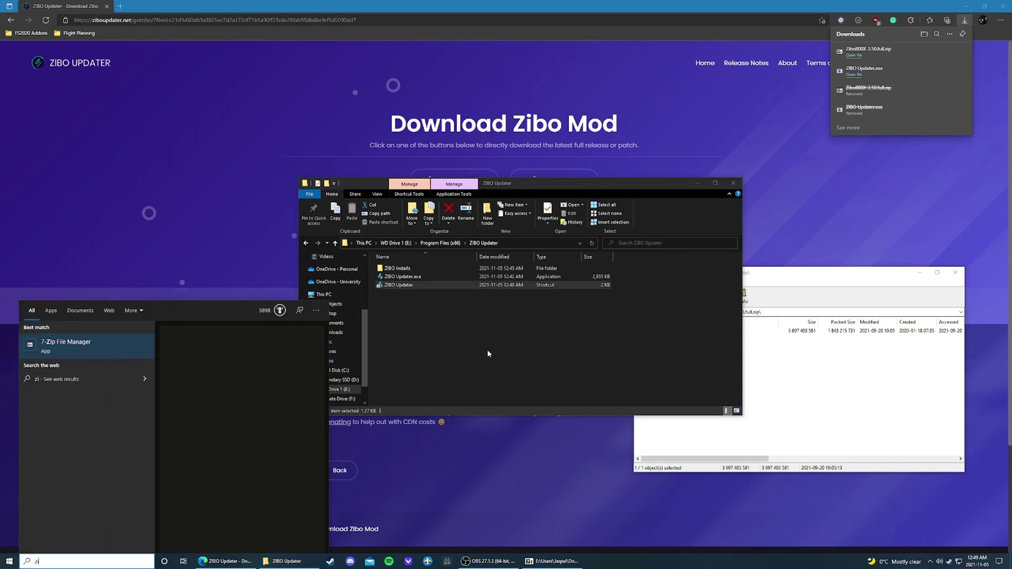
text(bo updater)
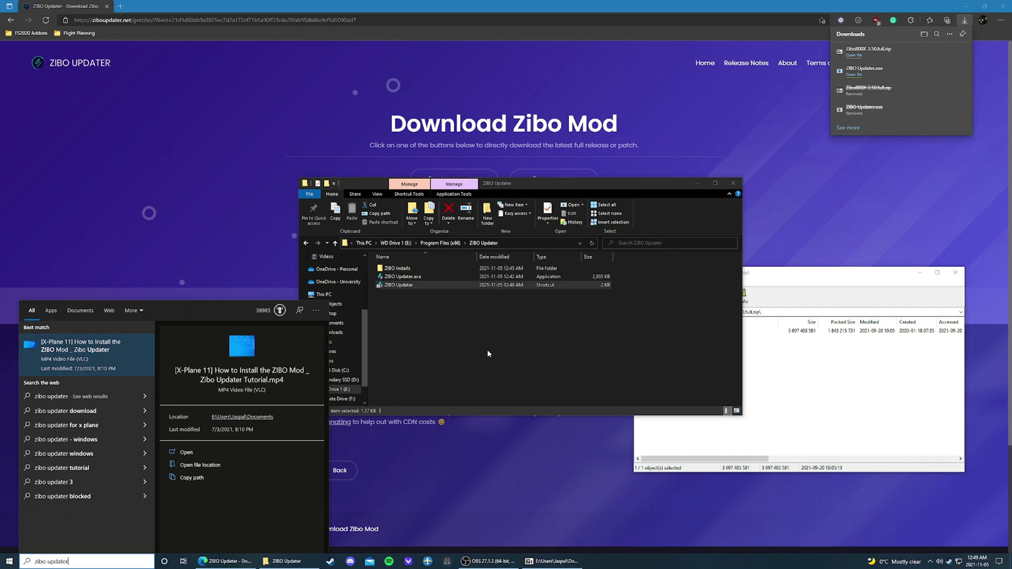
key(ctrl+a)
key(BackSpace)
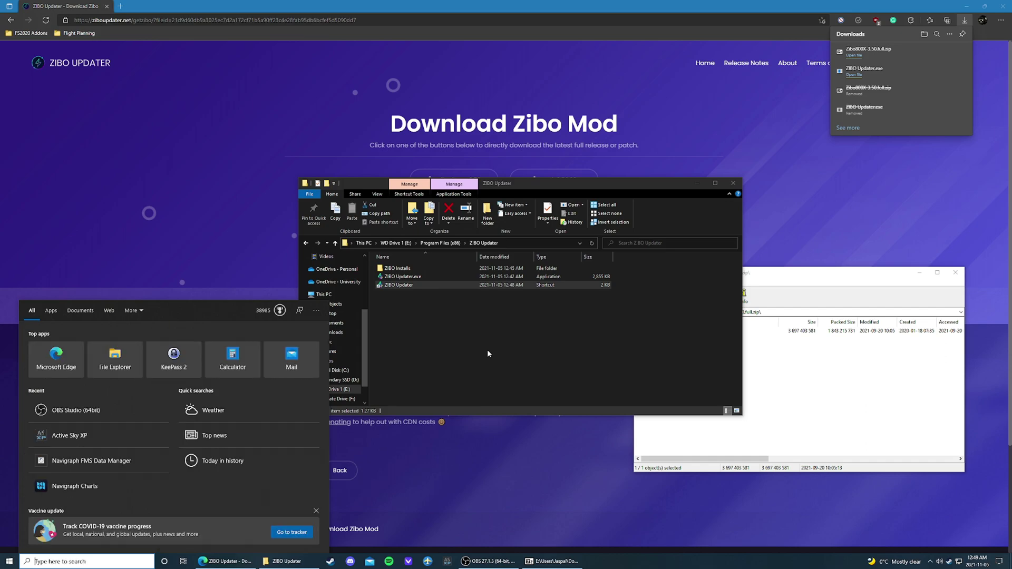
click(487, 351)
Step: Reopen Start, search for 'notepad' and bring up the Notepad result's options
key(super)
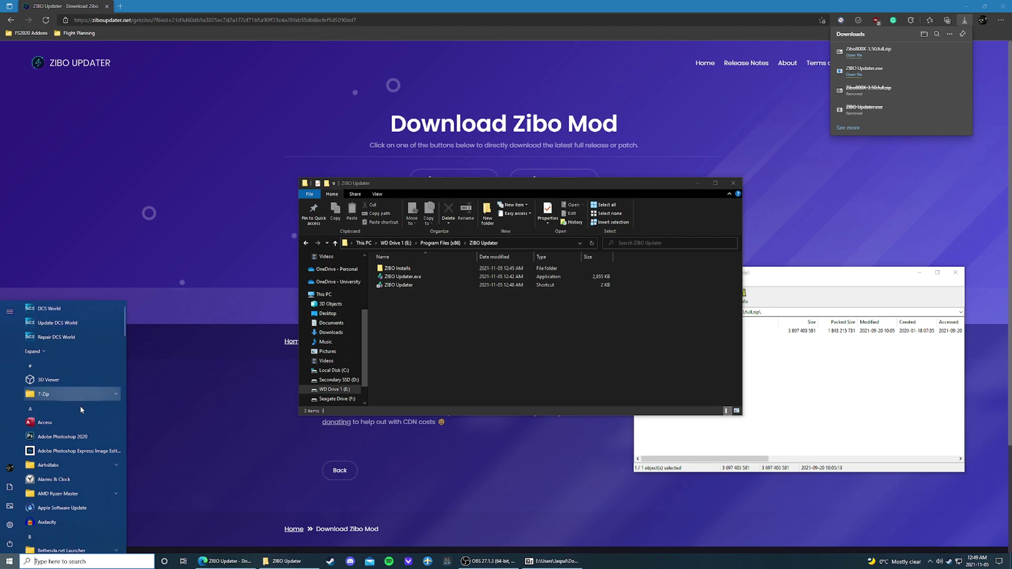
scroll(80, 405, down, 3)
scroll(71, 402, up, 3)
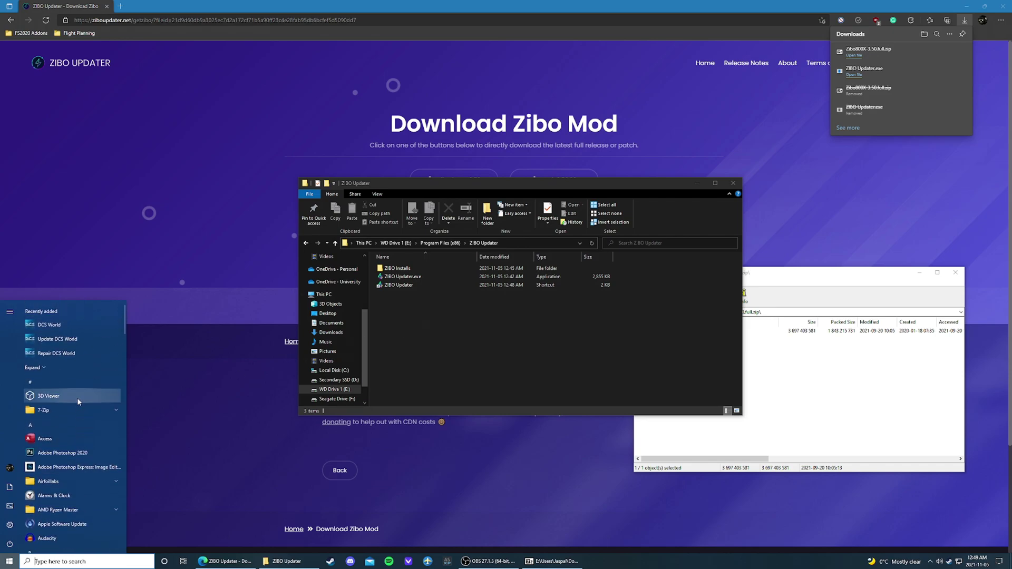
text(notepad)
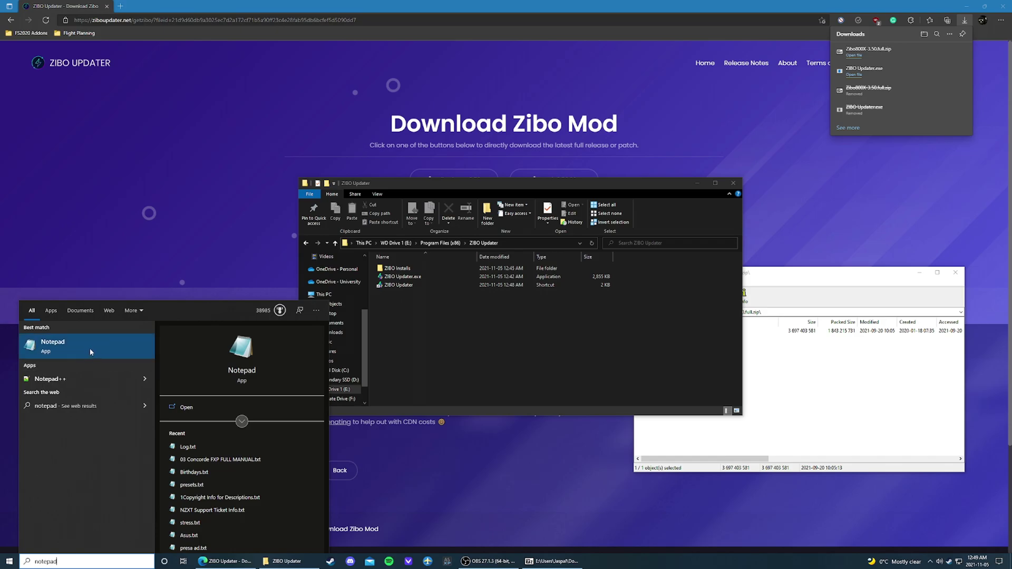
right_click(90, 348)
Step: Open Notepad's file location and go up to the Start Menu Programs folder
click(107, 365)
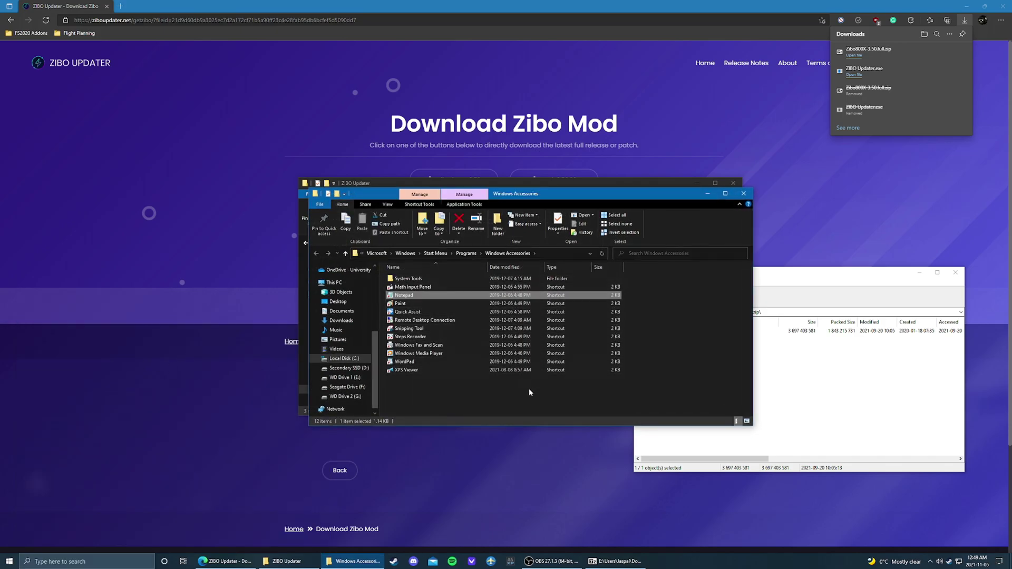
click(474, 255)
scroll(555, 298, down, 3)
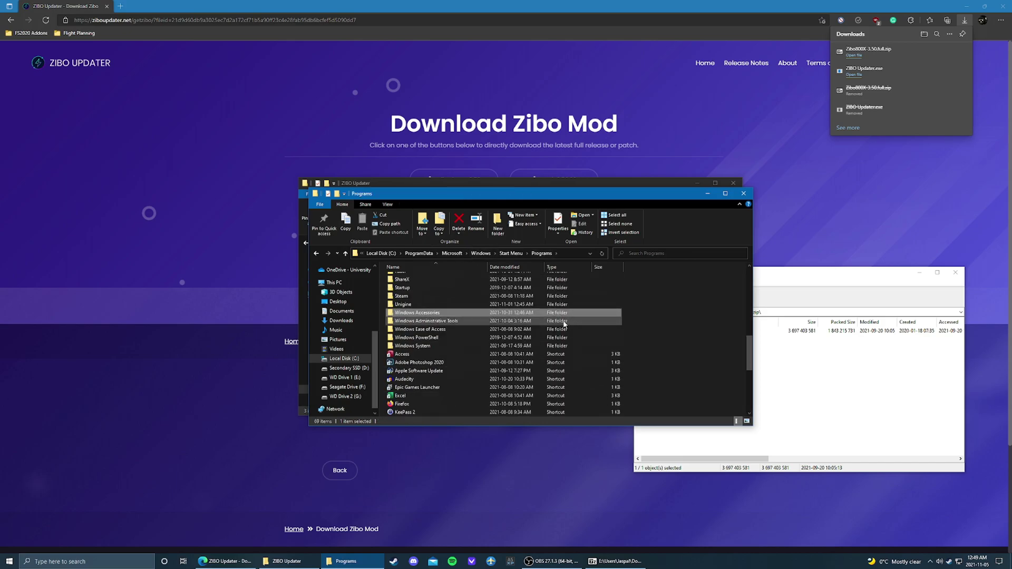
scroll(602, 349, up, 10)
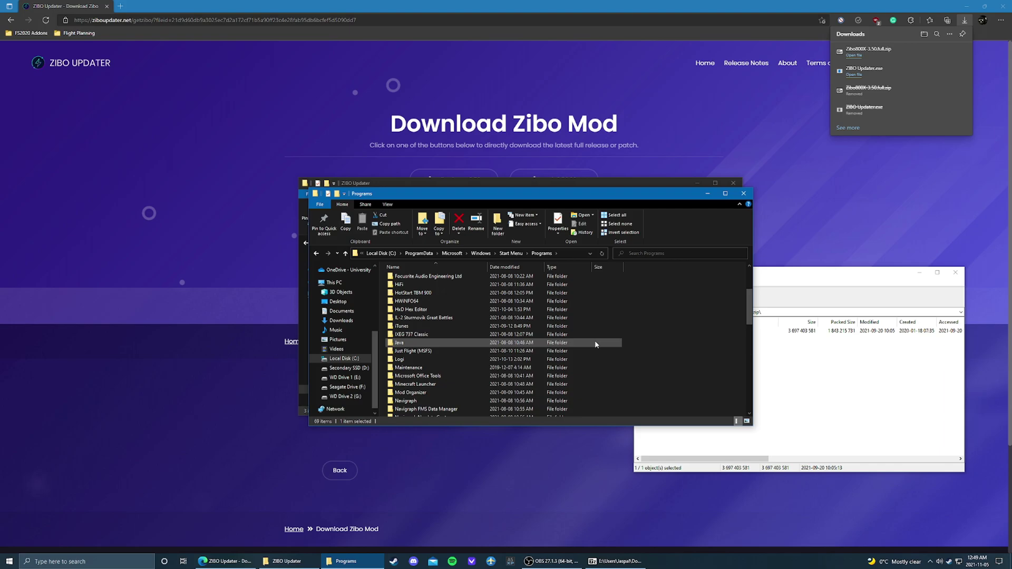
drag(552, 198, 545, 308)
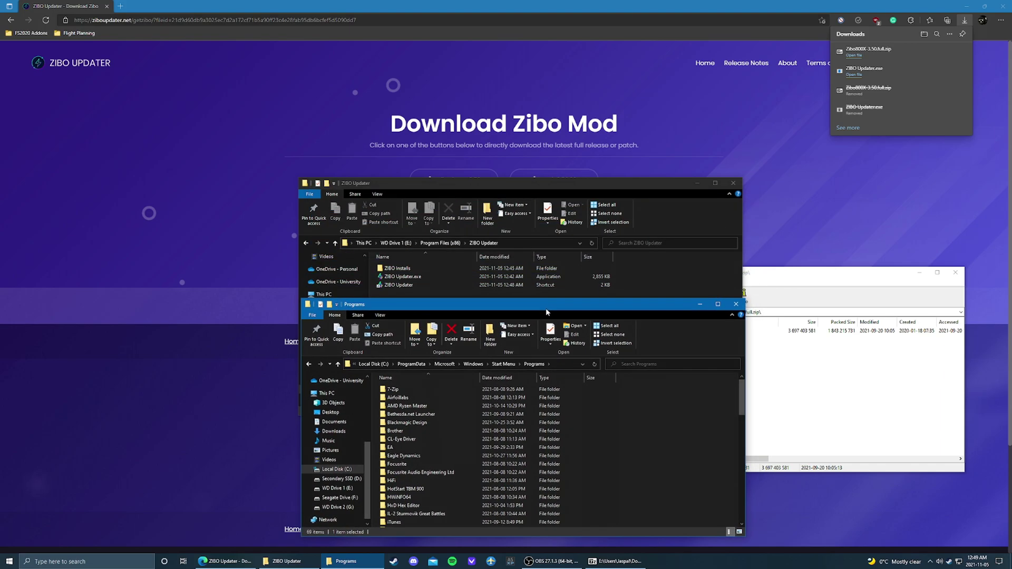
Step: Copy the ZIBO Updater shortcut from the ZIBO Updater folder
click(694, 270)
click(416, 286)
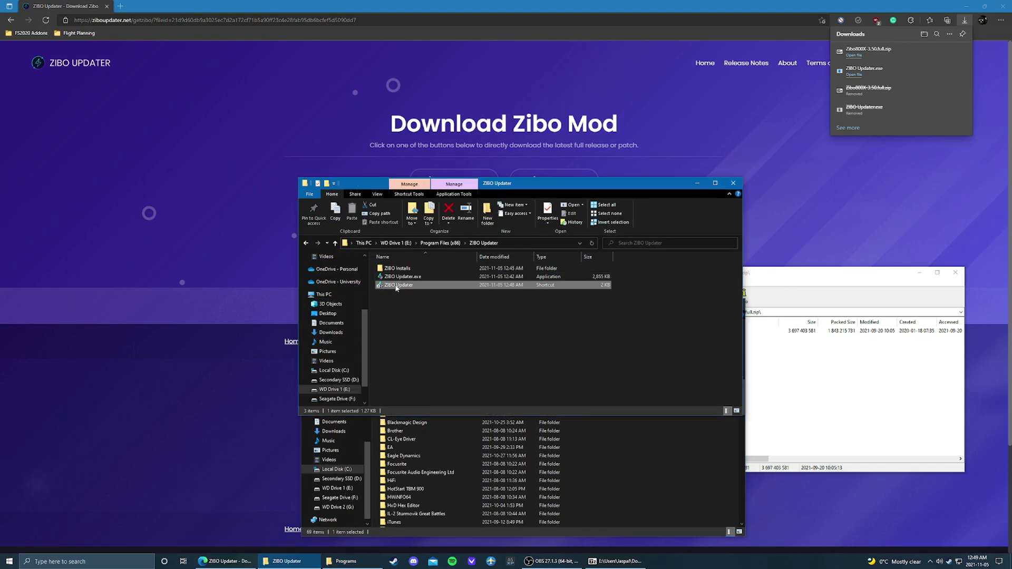
right_click(396, 288)
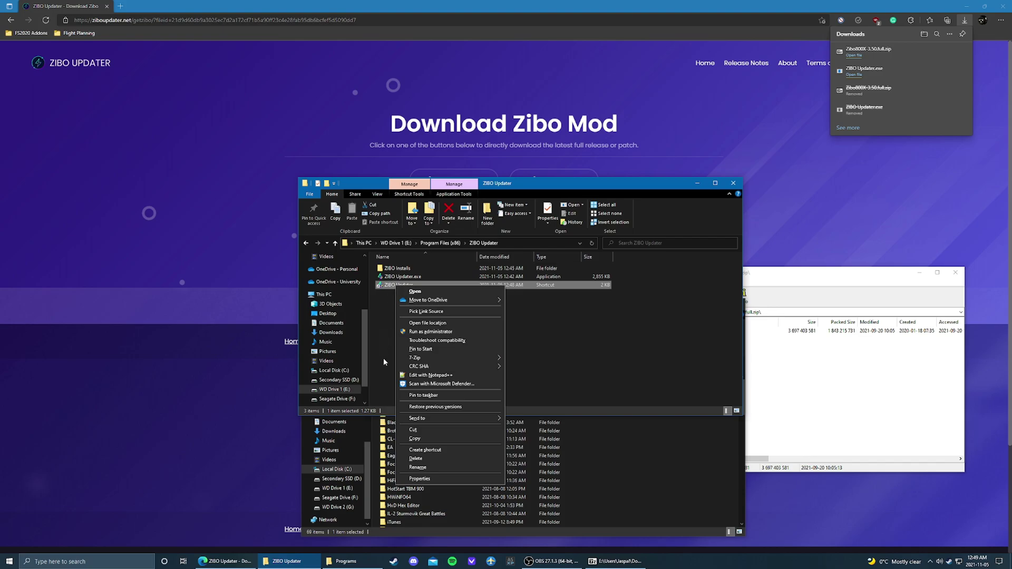
click(415, 438)
Step: Paste the shortcut into Programs with administrator permission, then close the Programs window
click(634, 435)
right_click(634, 435)
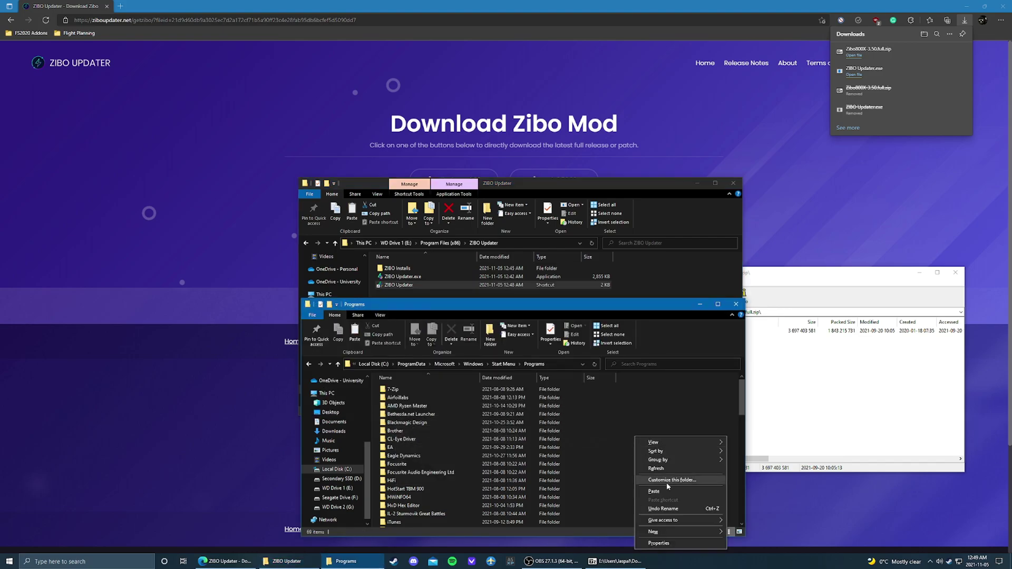
click(666, 492)
click(484, 227)
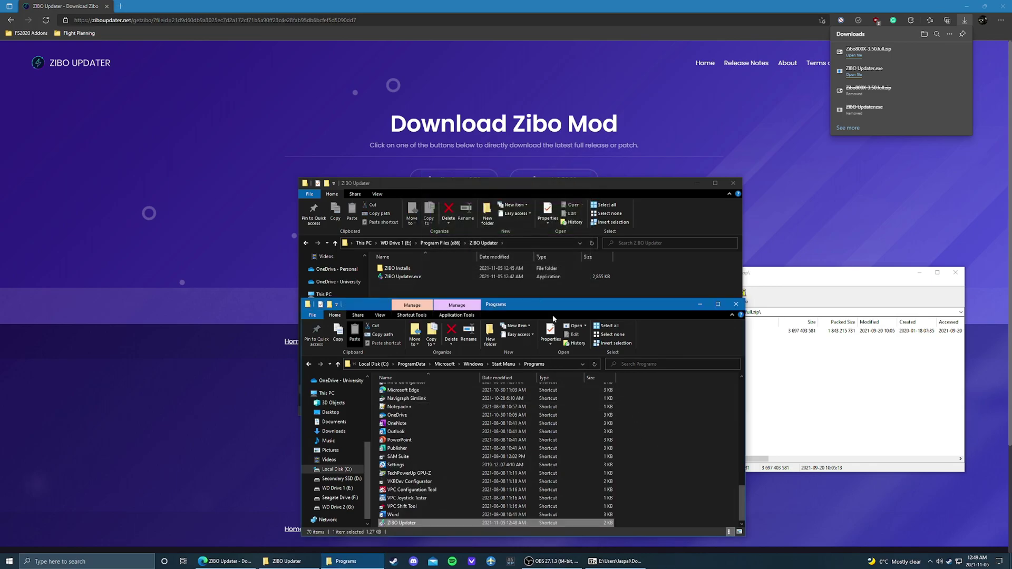
drag(552, 314, 512, 206)
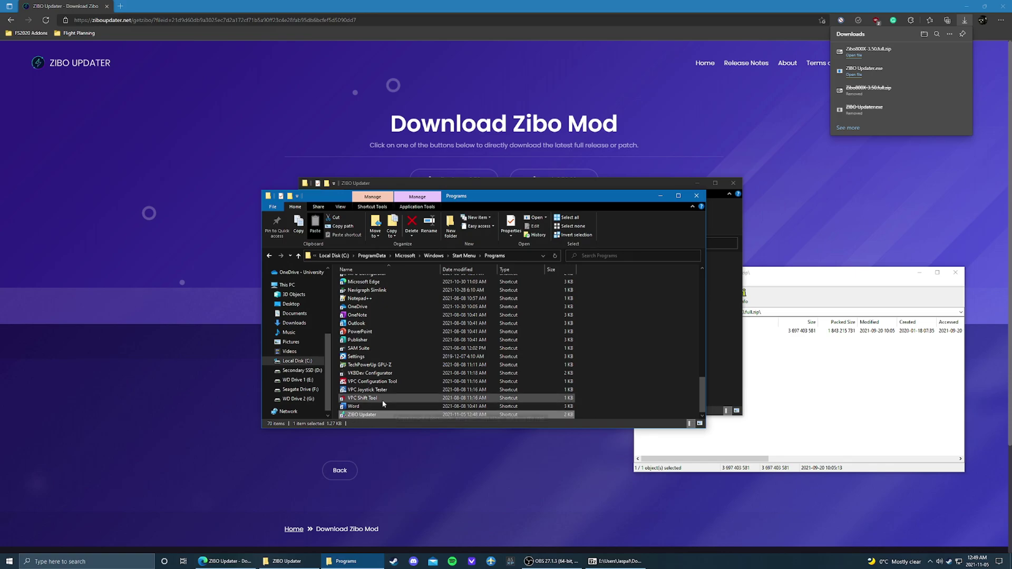
click(696, 196)
Step: Close the ZIBO Updater folder, the 7-Zip window and the browser downloads list
click(732, 183)
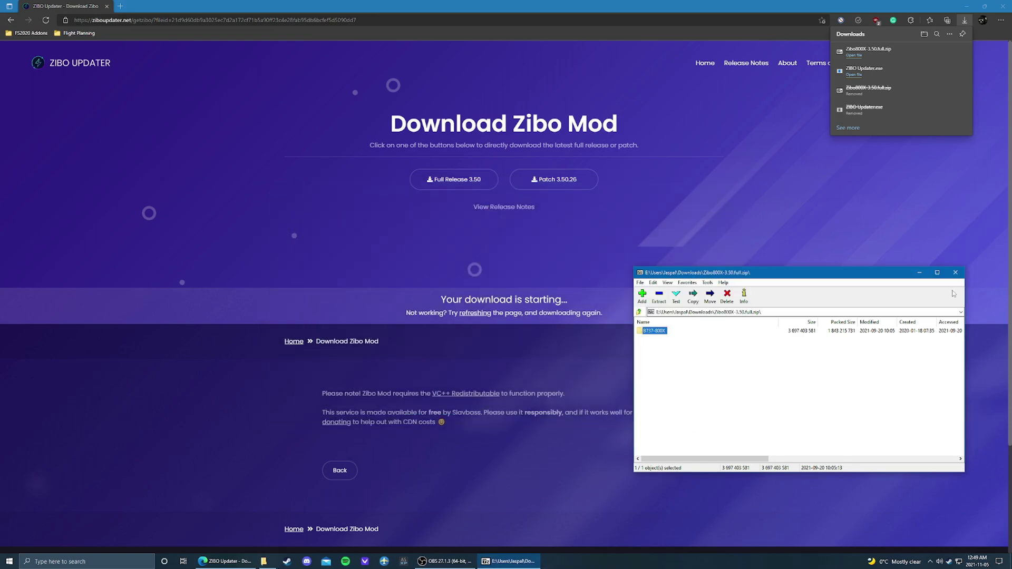
click(955, 273)
click(783, 265)
Step: Search Start for 'zibo upda' to confirm ZIBO Updater appears, then close Start
key(super)
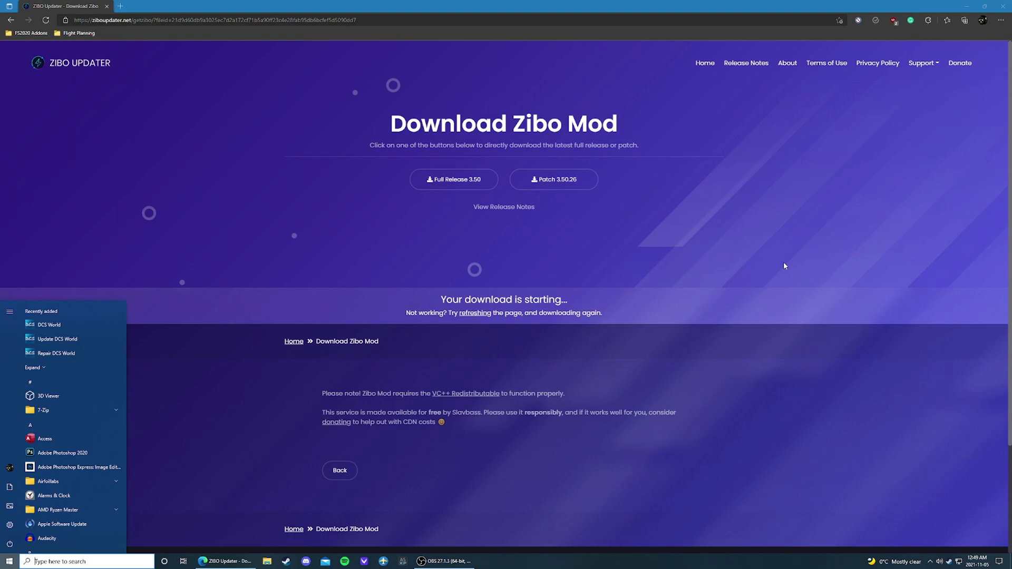
text(zibo upda)
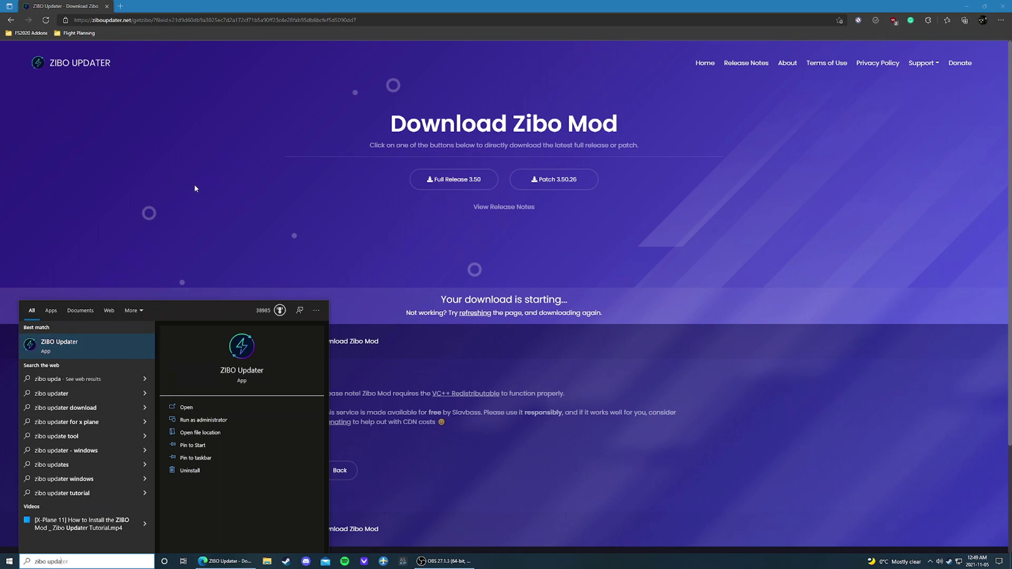
click(209, 188)
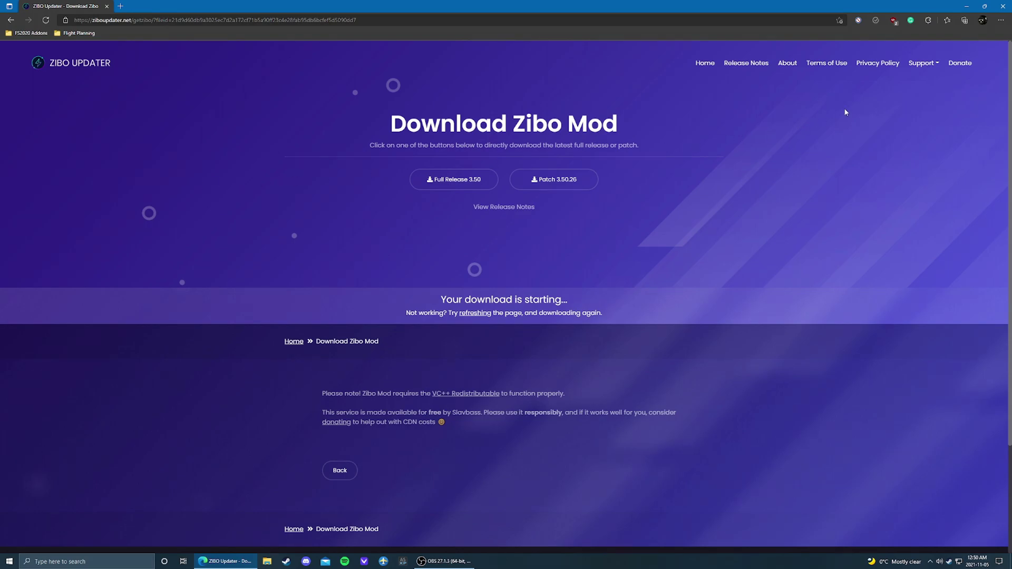
Step: Open the support forums in a new tab and dismiss the email support mail chooser
click(922, 62)
click(925, 81)
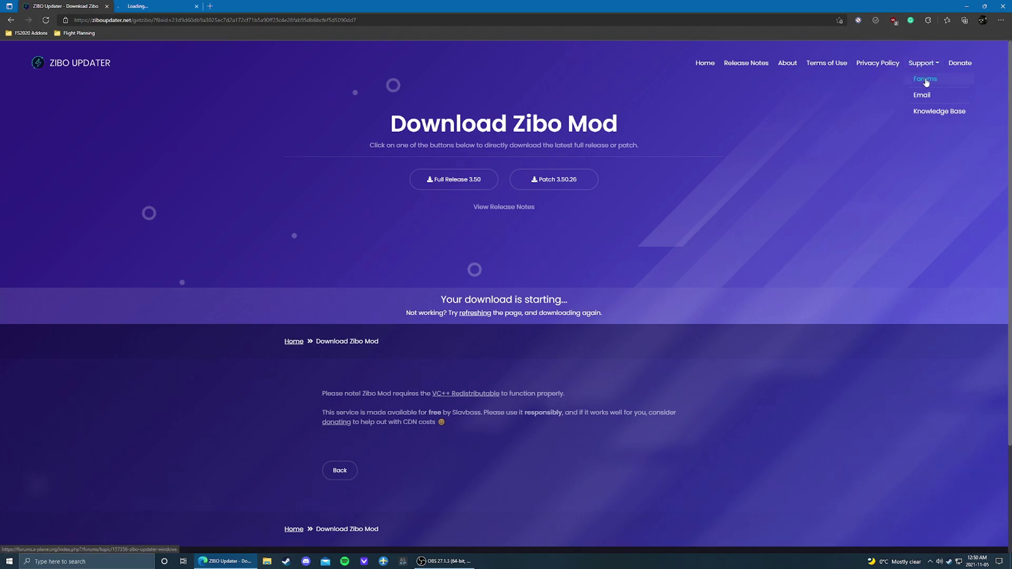
click(921, 94)
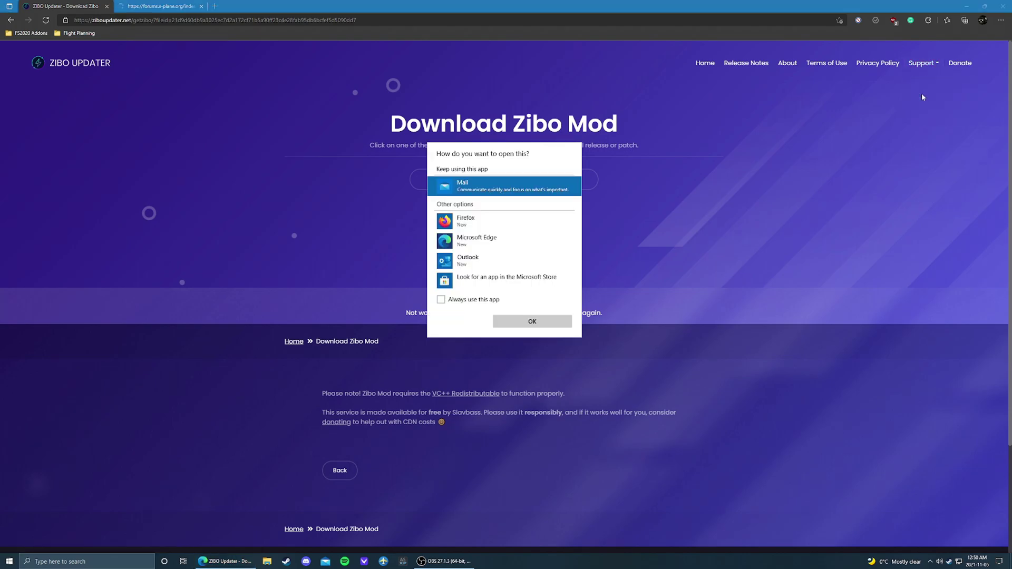
click(847, 125)
Step: Open the Knowledge Base help page and scroll through its help articles
click(922, 62)
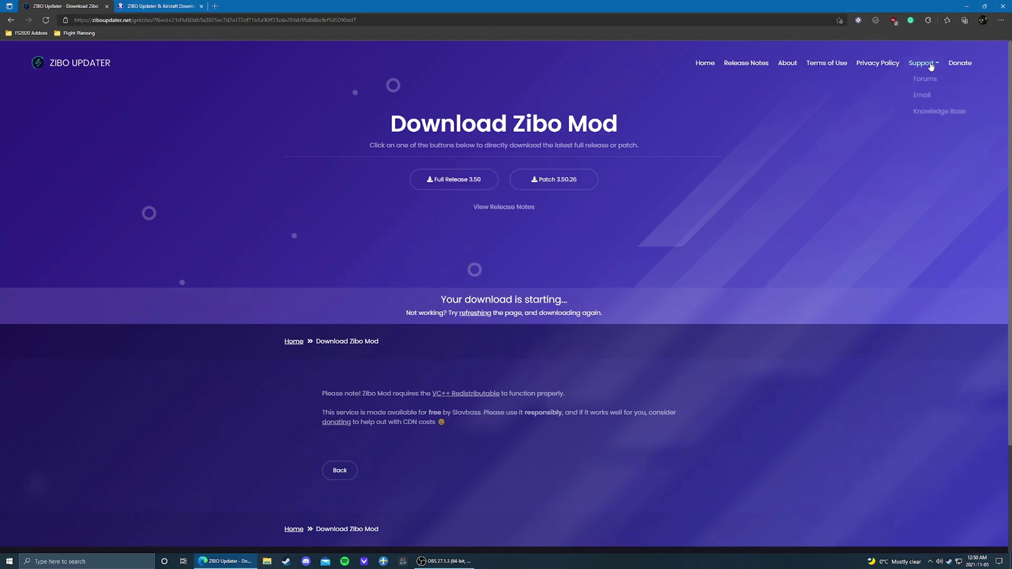
click(931, 113)
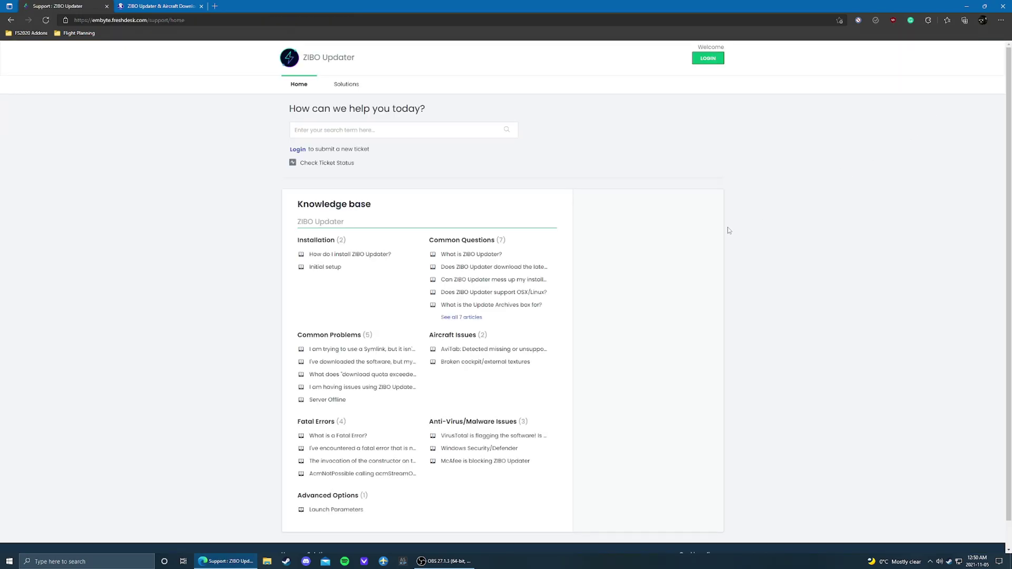
scroll(625, 255, down, 1)
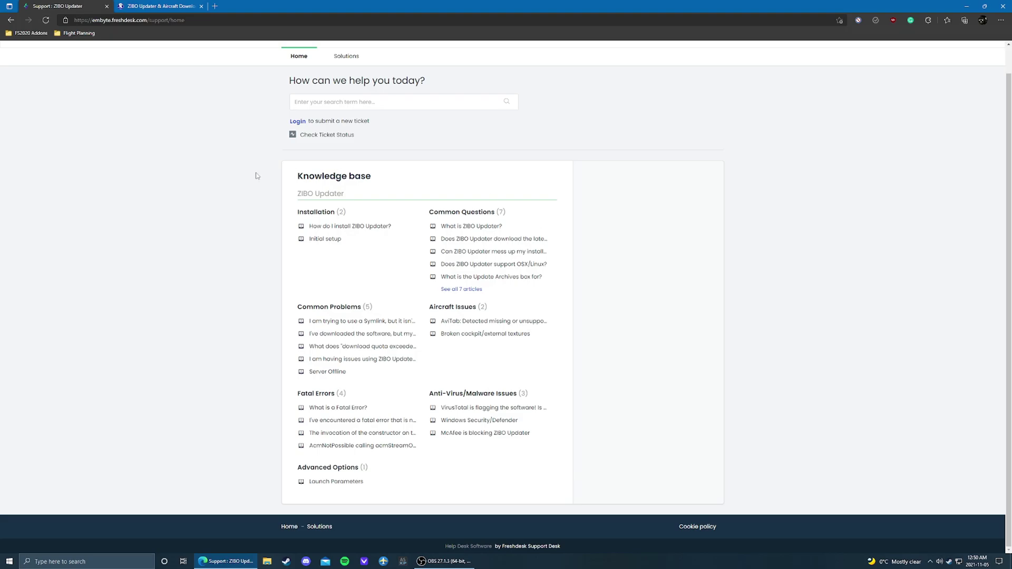
click(118, 5)
scroll(219, 217, down, 15)
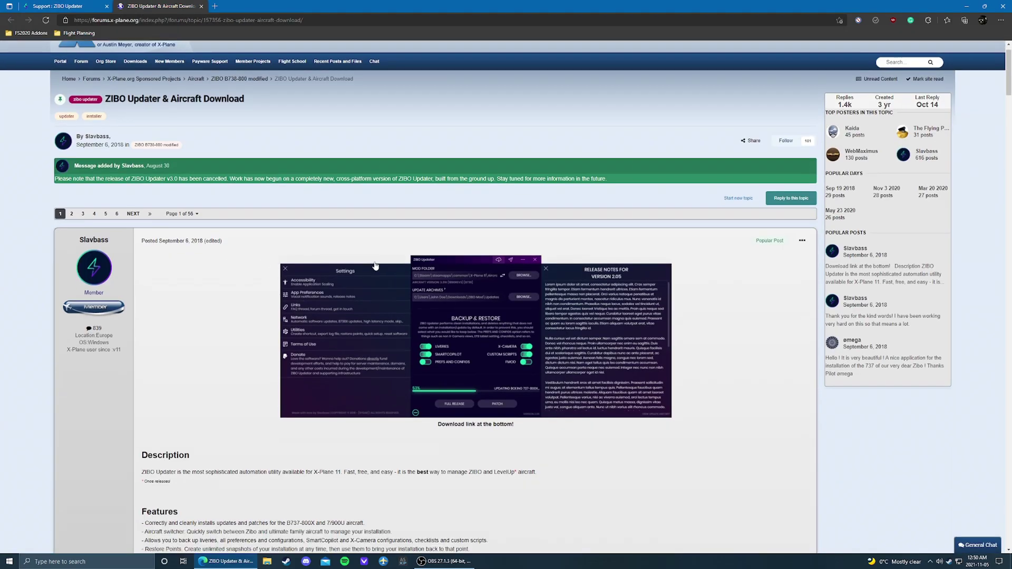
scroll(219, 217, up, 12)
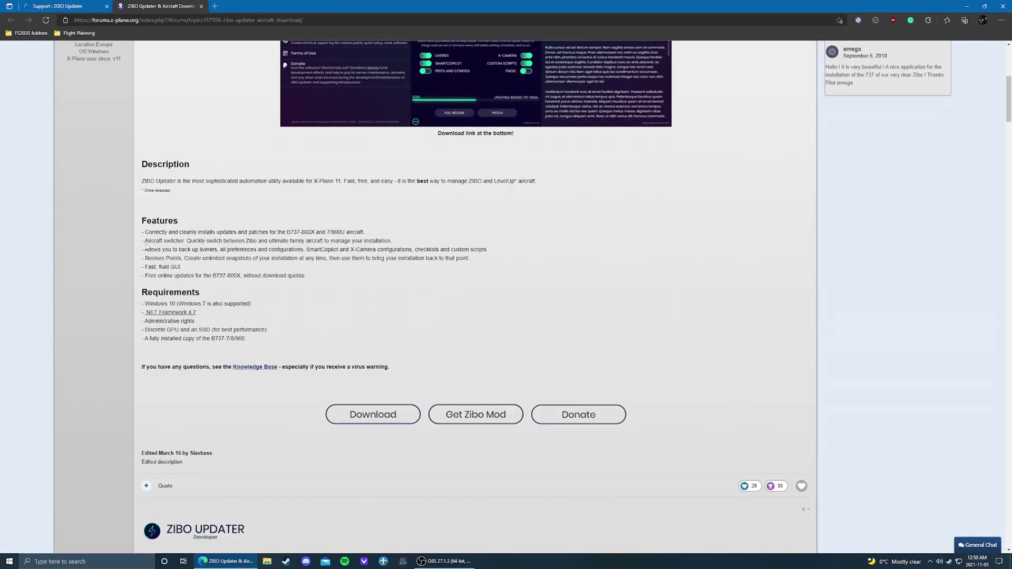
scroll(278, 286, up, 5)
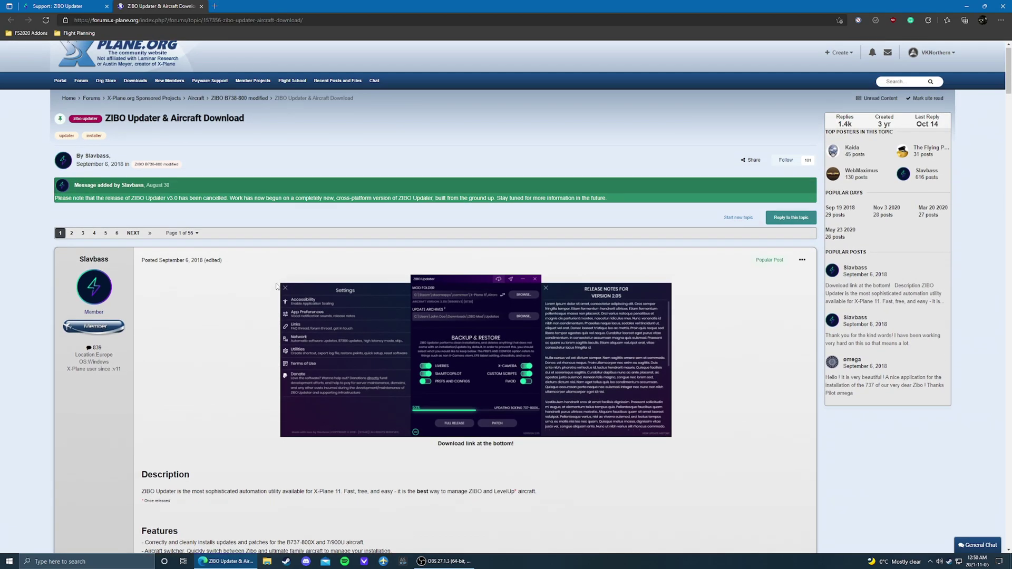